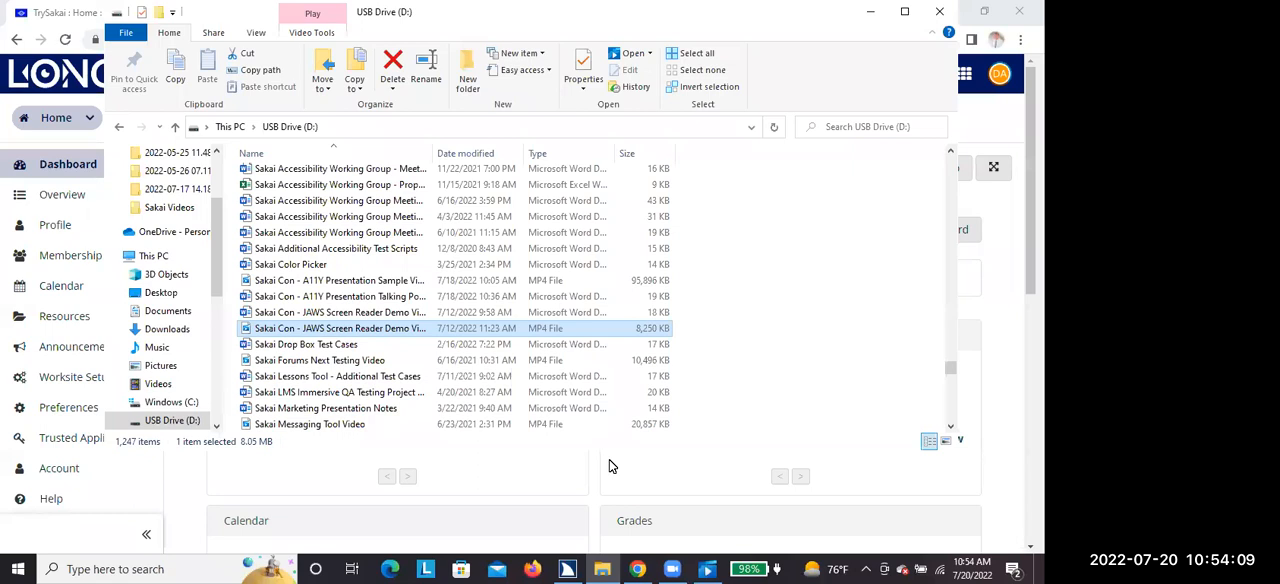
Switch windows from the File Explorer drive listing back to the Chrome TrySakai dashboard
key(alt+Tab)
key(Escape)
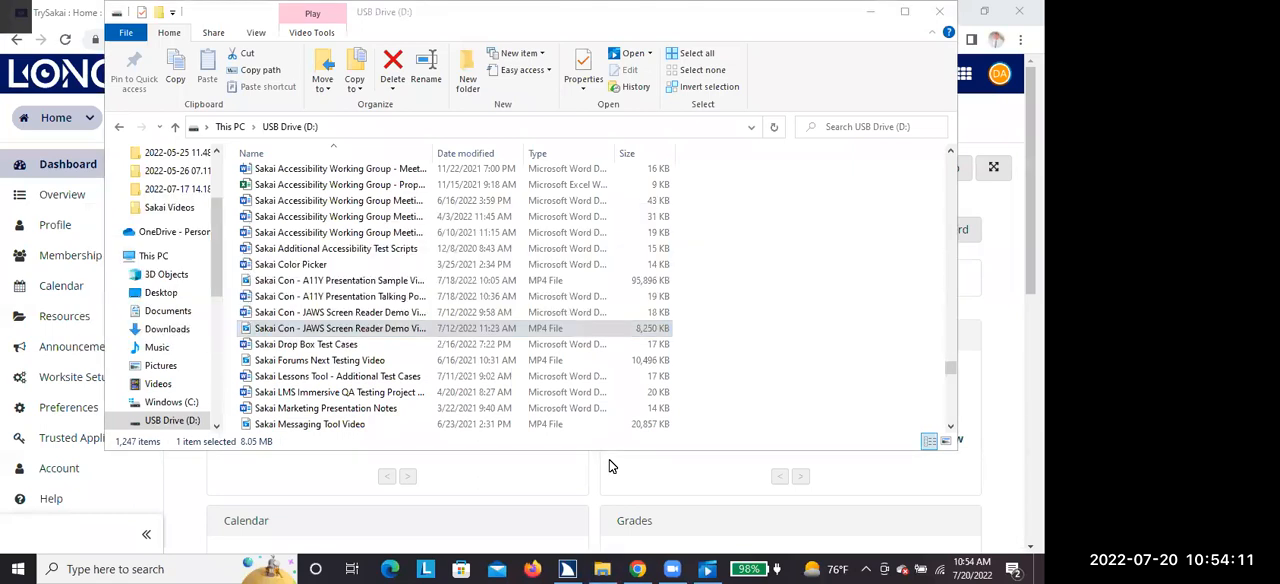
key(alt+Tab)
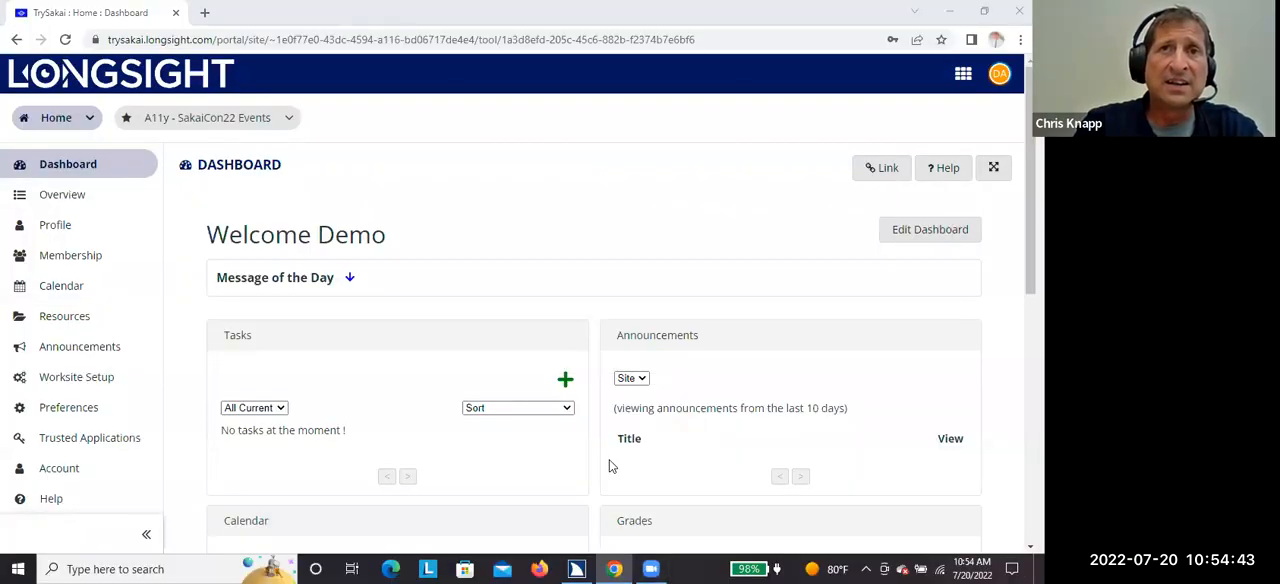
Launch a new File Explorer window at Quick access and dismiss the multi-volume zipped folders prompt
key(alt+Tab)
key(alt+Tab)
key(alt+Tab)
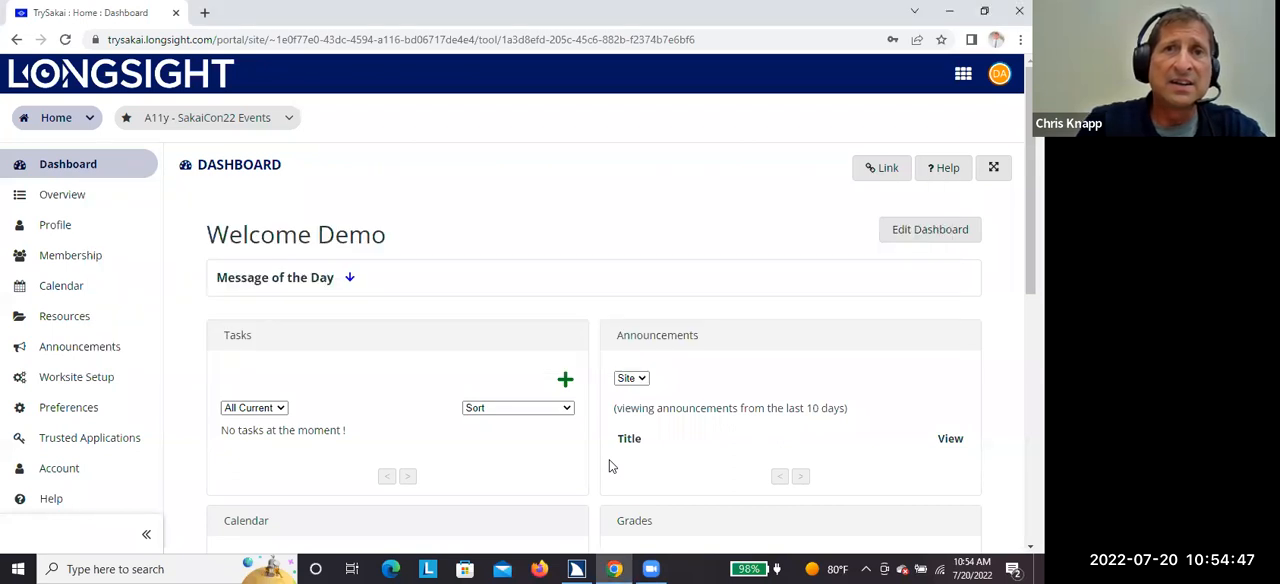
key(super)
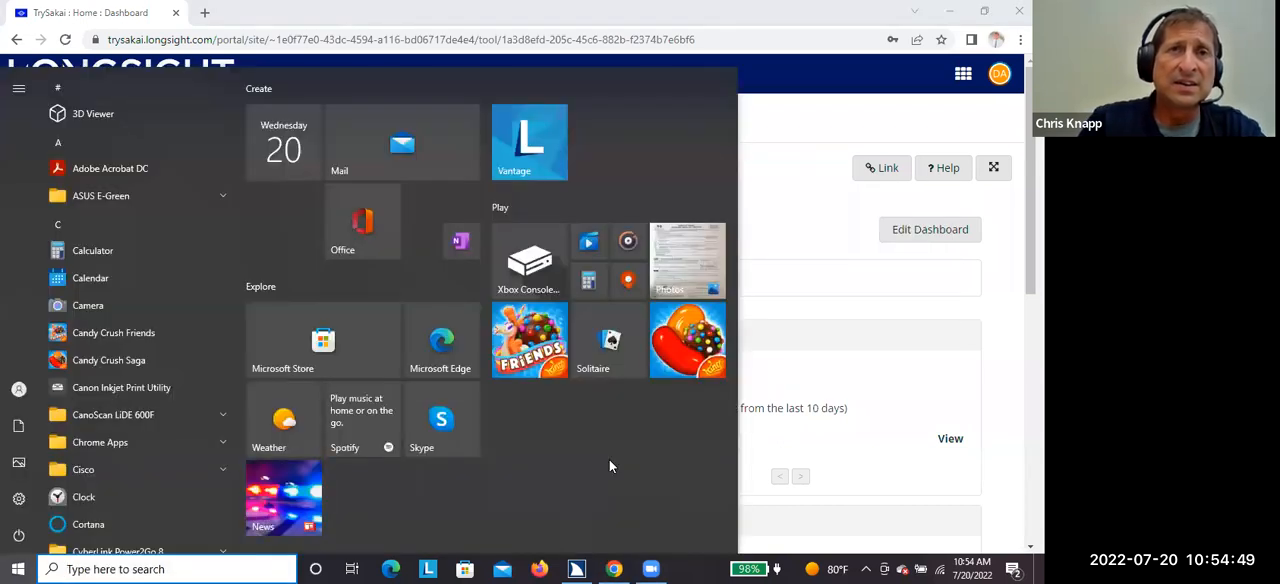
text(e)
key(Escape)
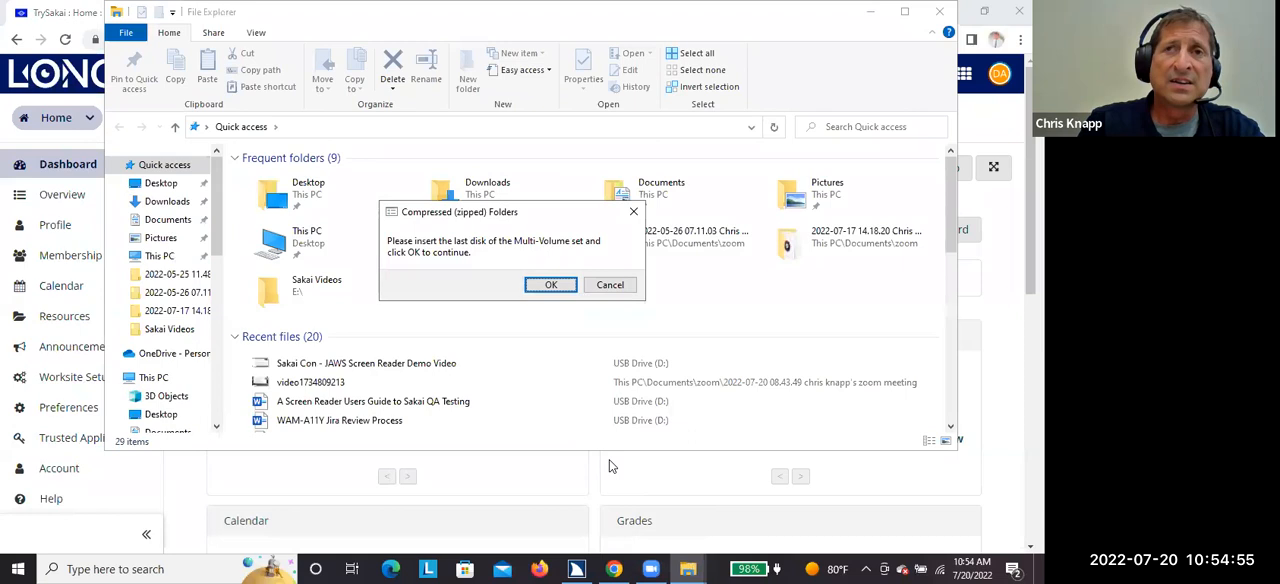
key(Escape)
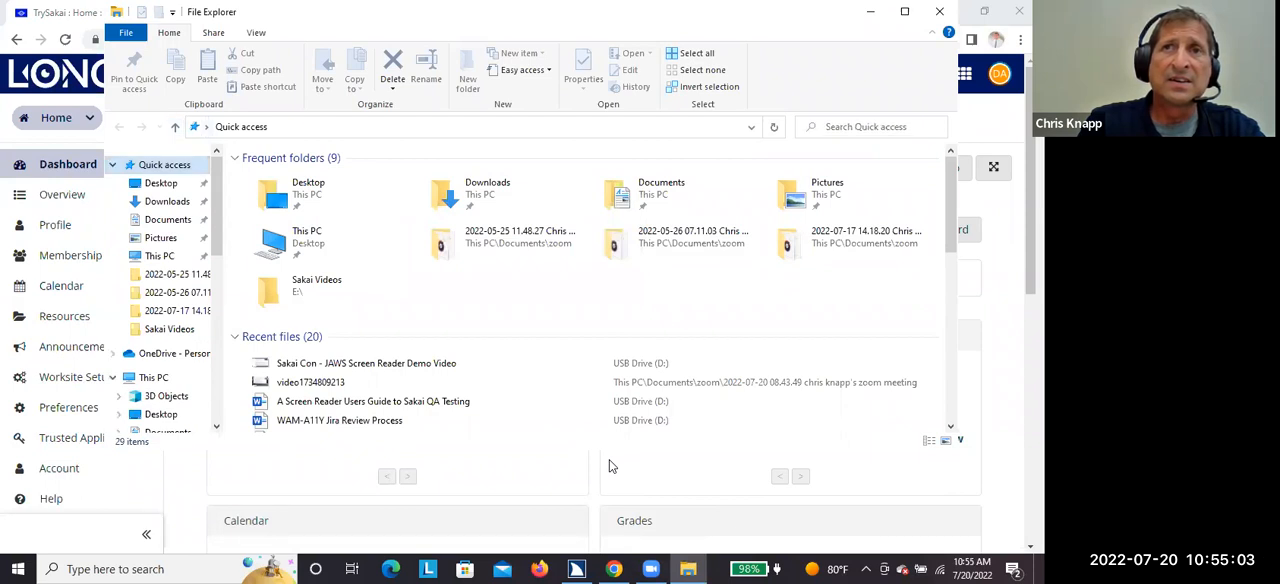
Move through the frequent folders and step down the recent files list
key(Tab)
key(Down)
key(Down)
key(Down)
key(Down)
key(Down)
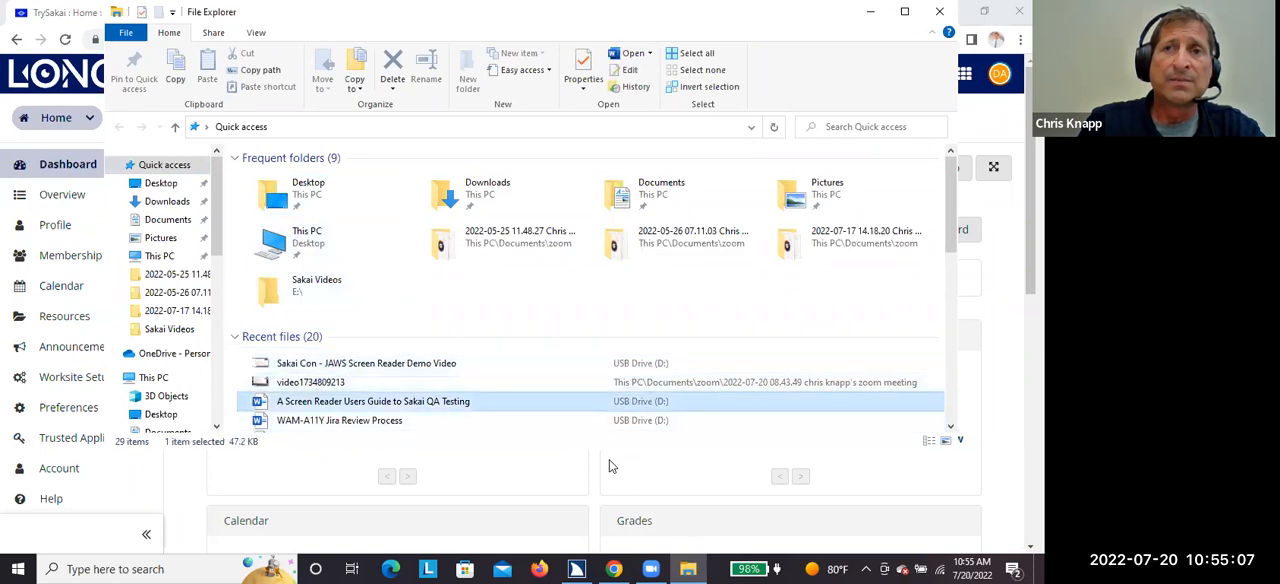
key(Down)
key(Down)
key(Down)
key(Down)
key(Down)
key(Down)
key(Down)
key(Down)
key(Down)
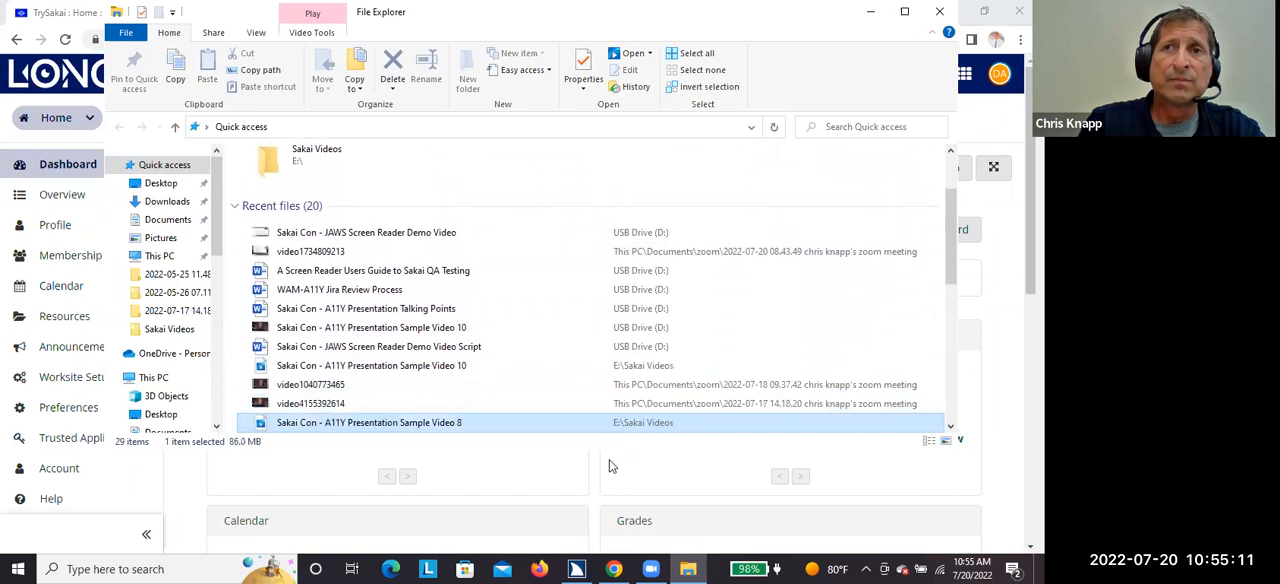
key(Down)
key(Down)
key(Down)
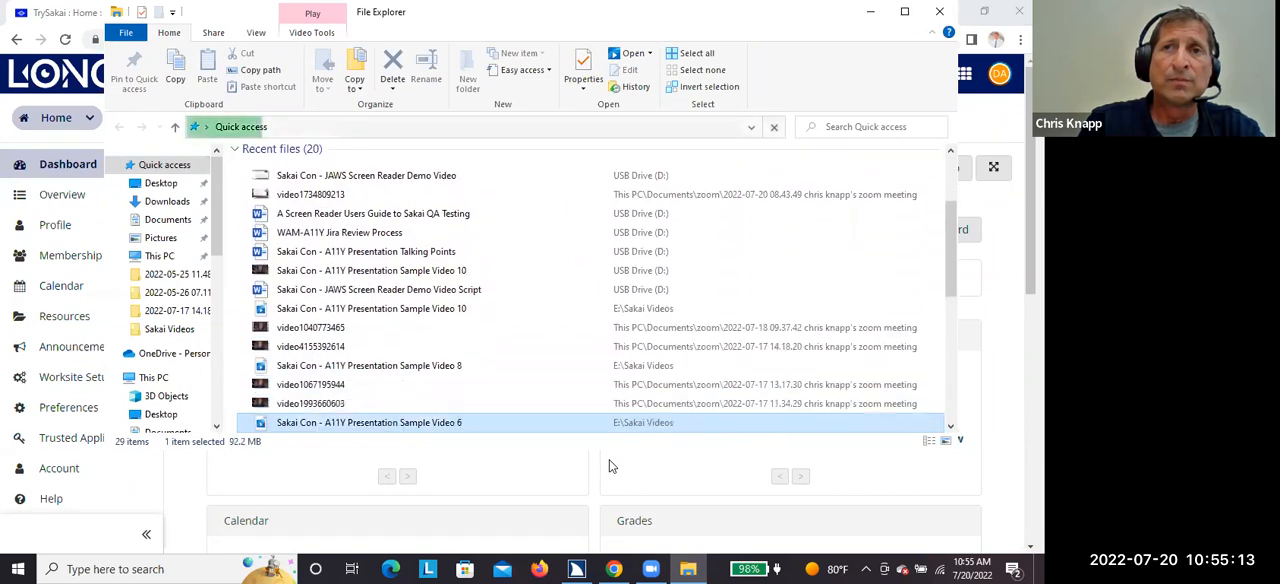
Move into the navigation tree and down toward USB Drive (D:)
key(Tab)
key(Down)
key(Down)
key(Down)
key(Down)
key(Down)
key(Down)
key(Down)
key(Down)
key(Down)
key(Down)
key(Down)
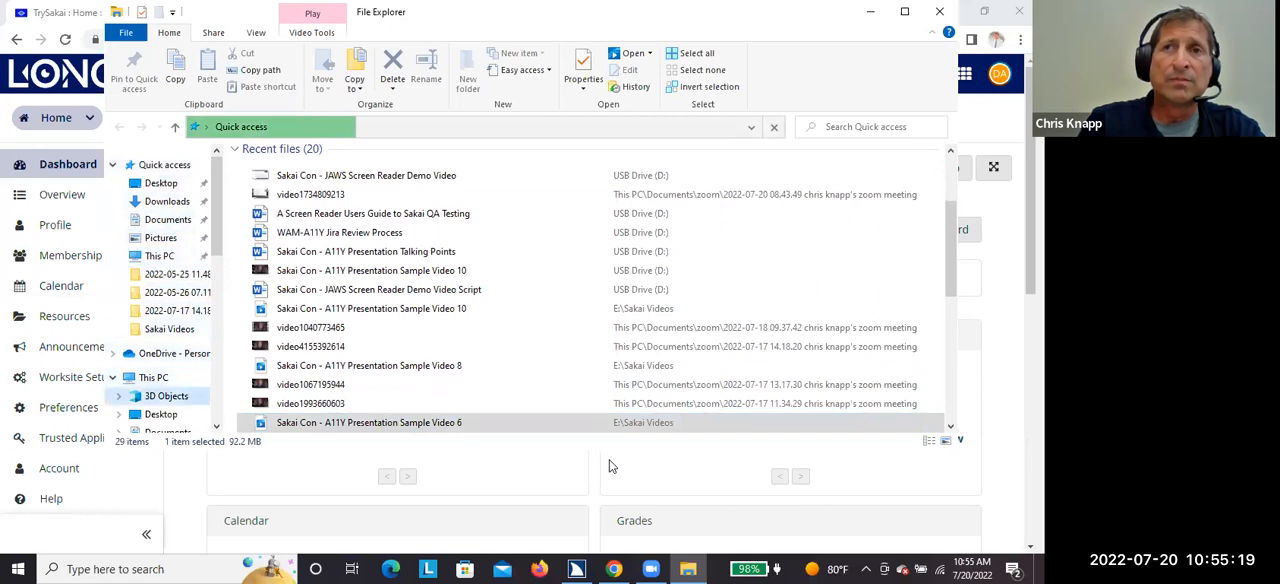
key(Down)
key(Down)
key(Down)
key(Down)
key(Down)
key(Down)
key(Down)
key(Down)
Enter USB Drive (D:) and page down through its file list toward the S entries
key(Return)
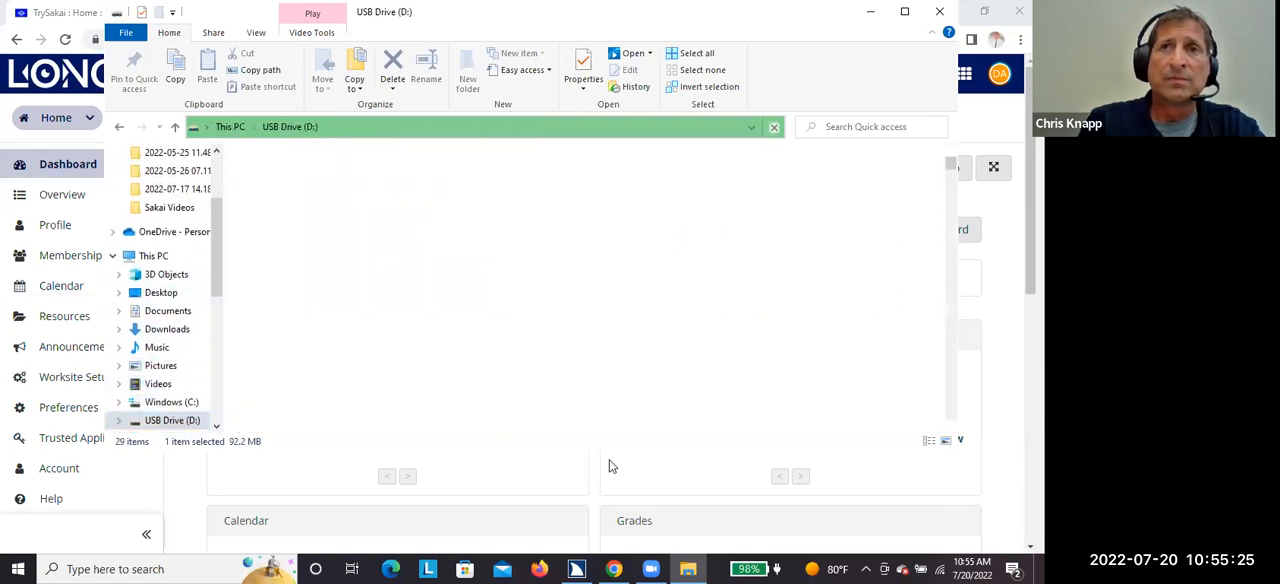
key(Down)
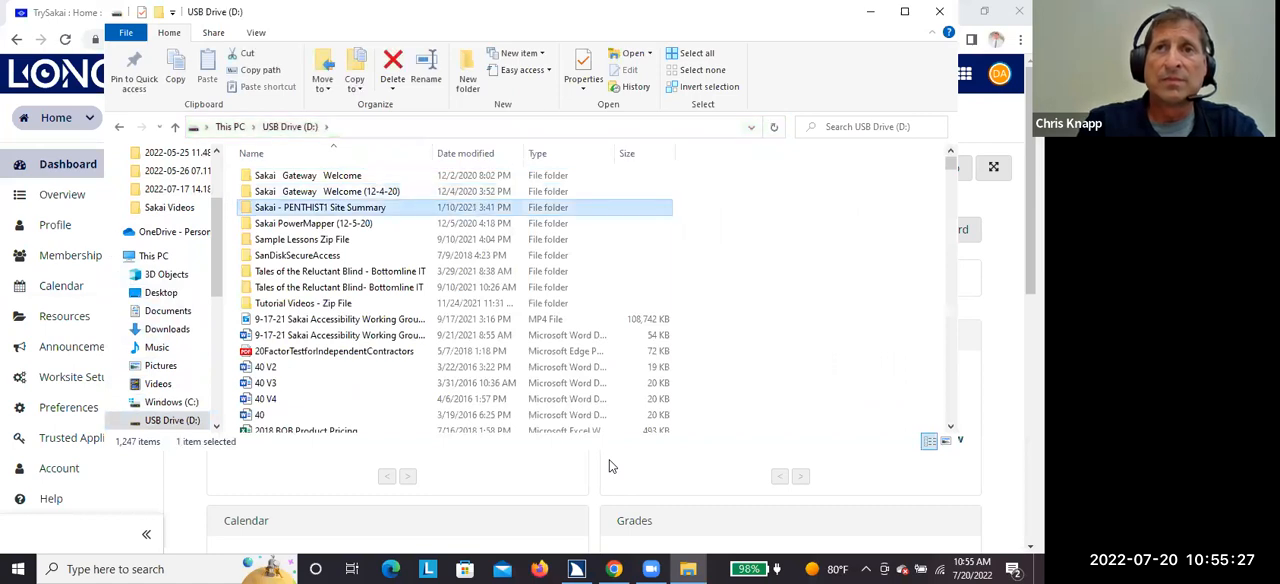
key(Down)
key(Down)
key(s)
key(s)
key(s)
key(s)
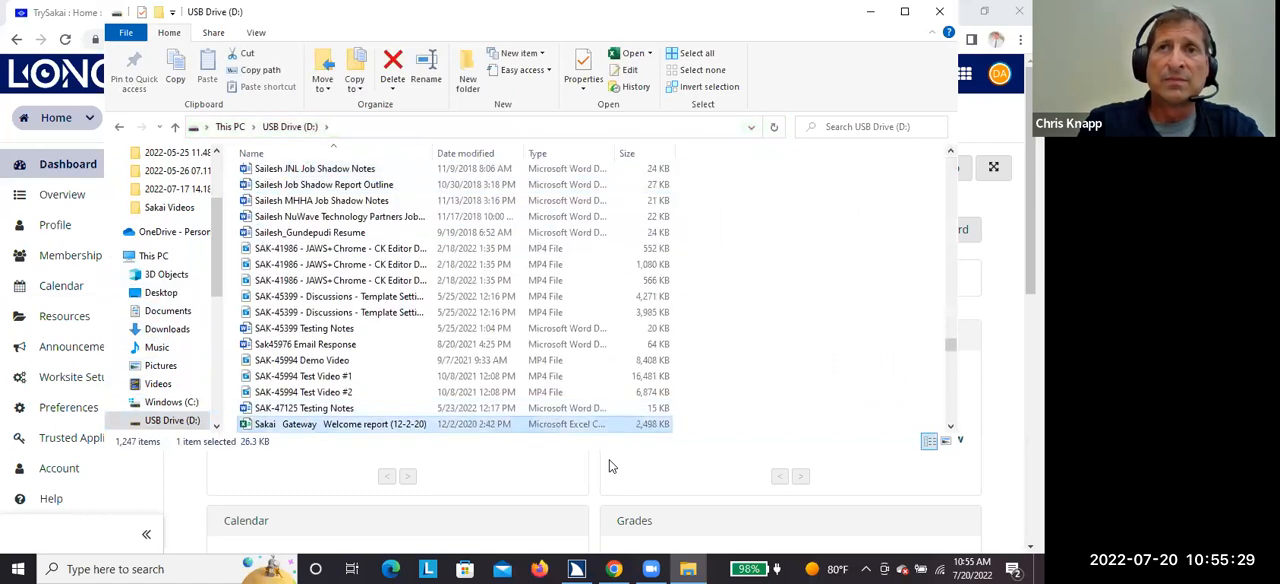
key(s)
key(s)
key(s)
key(s)
key(s)
key(Down)
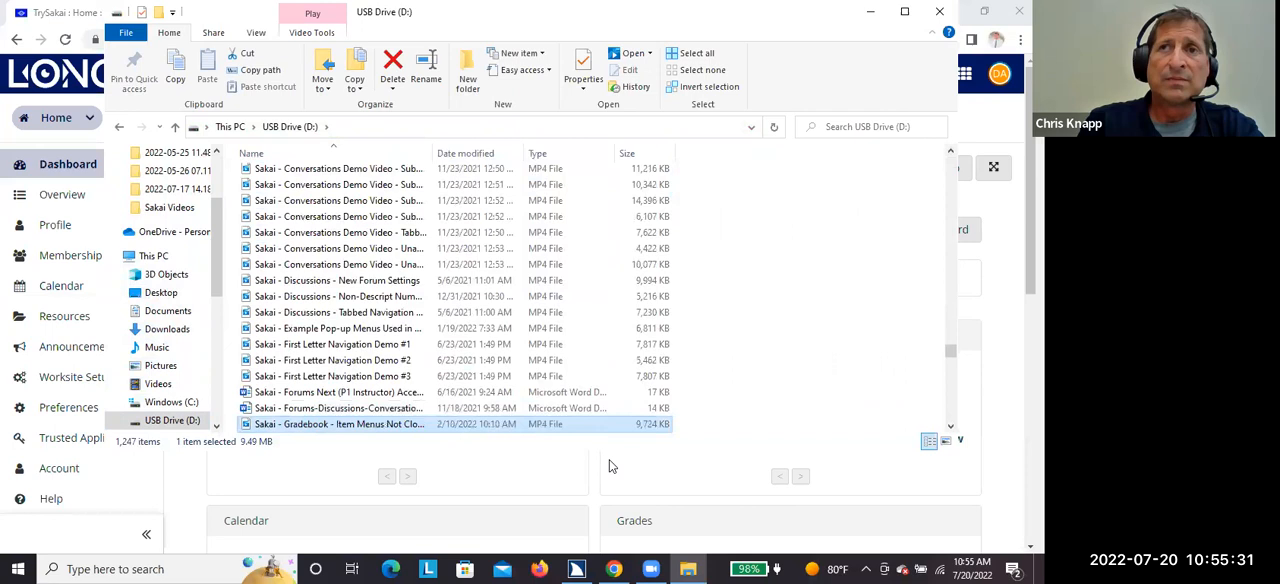
key(Page_Down)
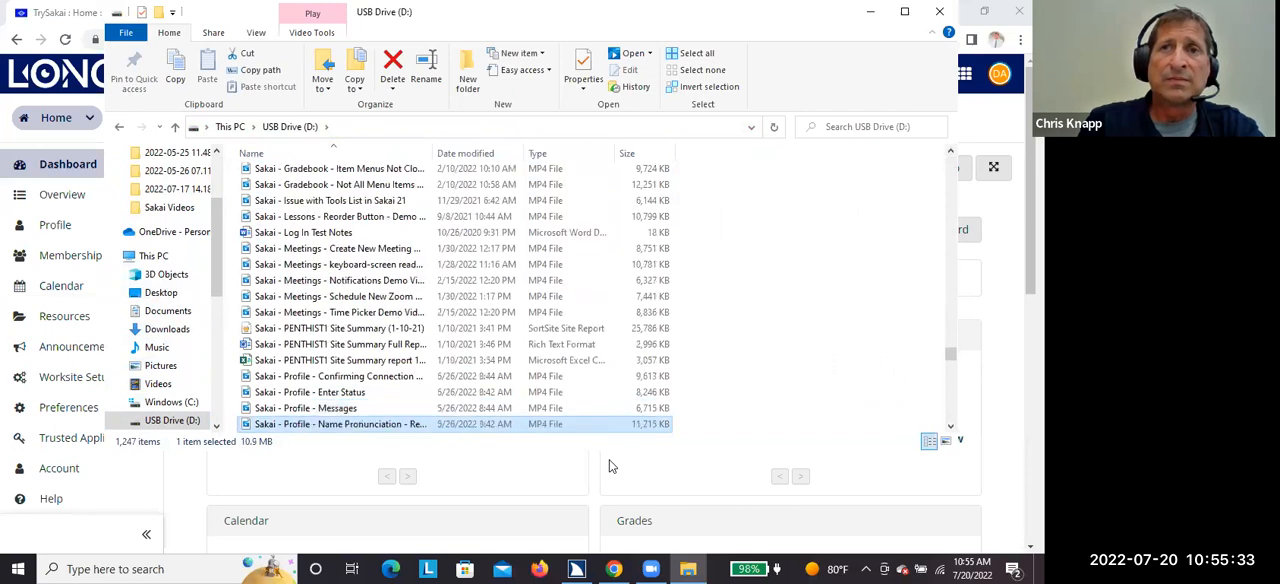
key(Page_Down)
key(Page_Down)
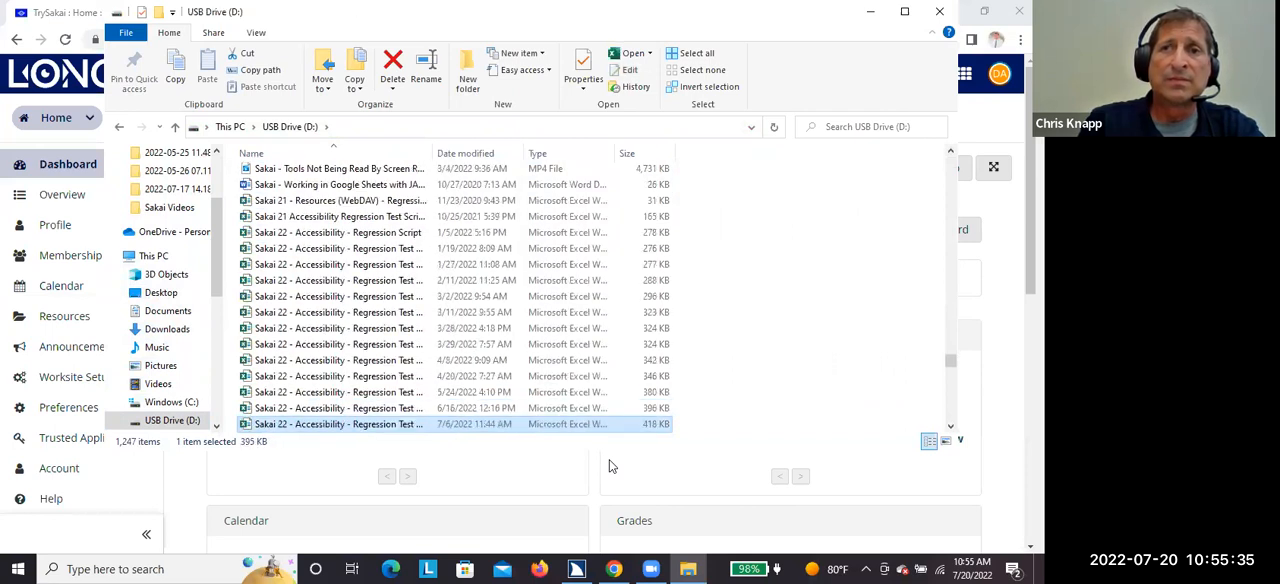
key(Page_Down)
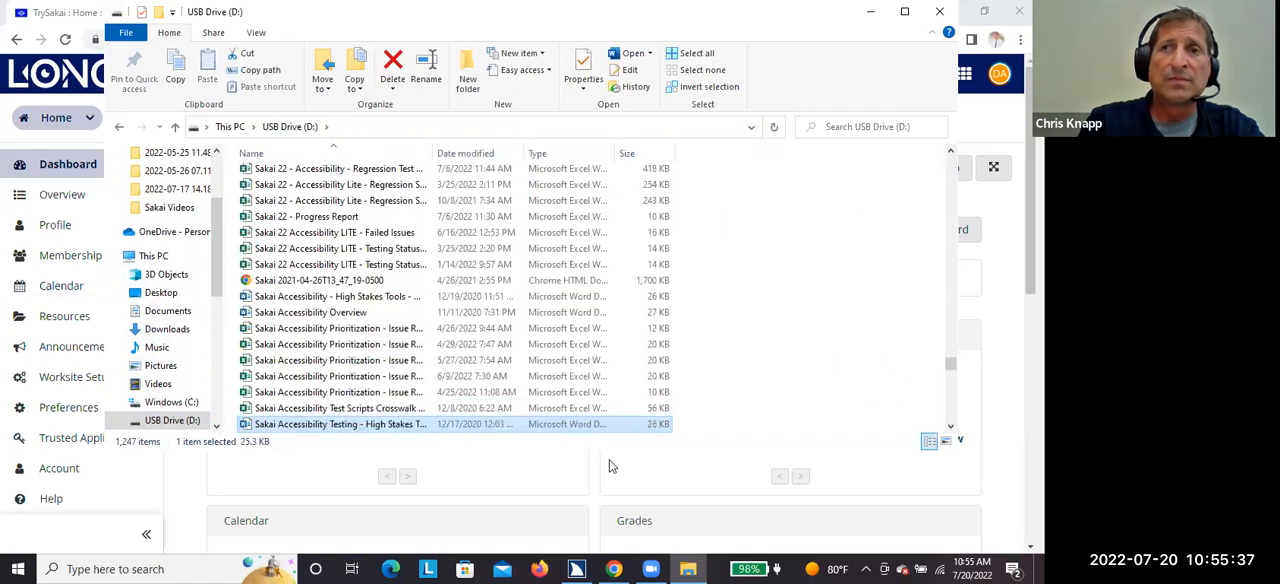
key(Down)
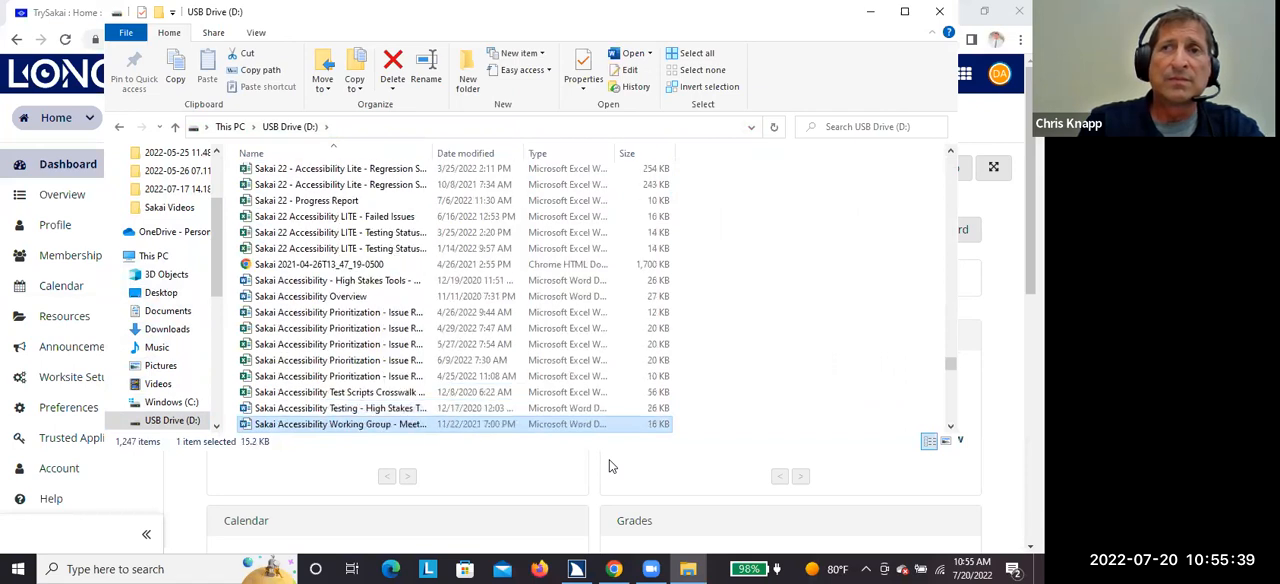
key(Down)
key(Down)
key(Down)
key(Down)
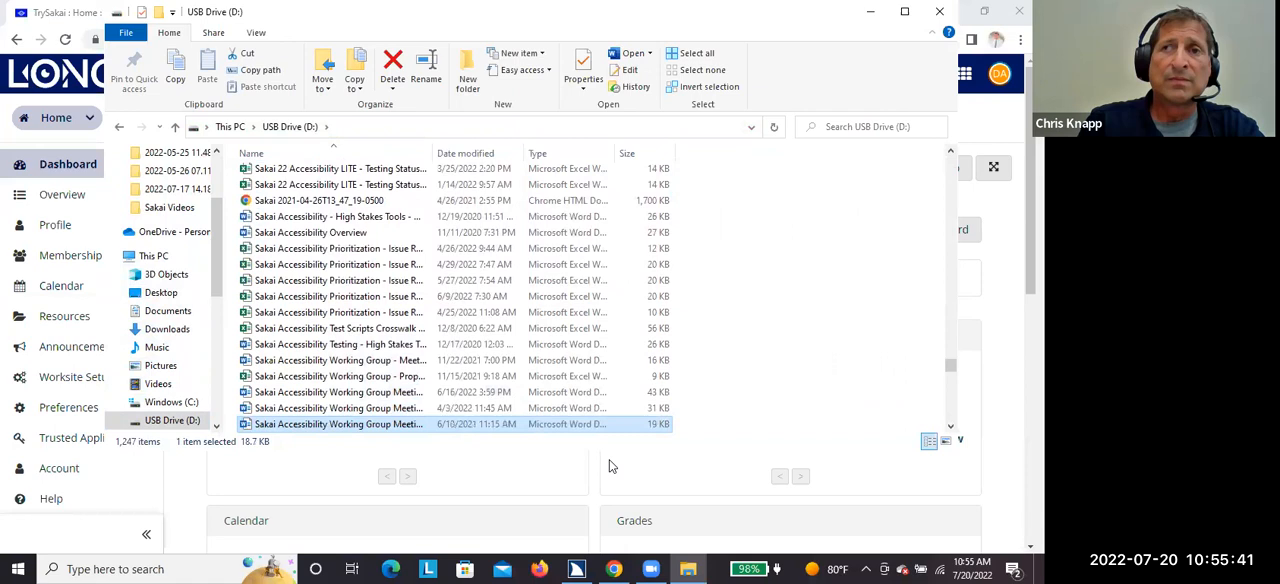
key(Page_Down)
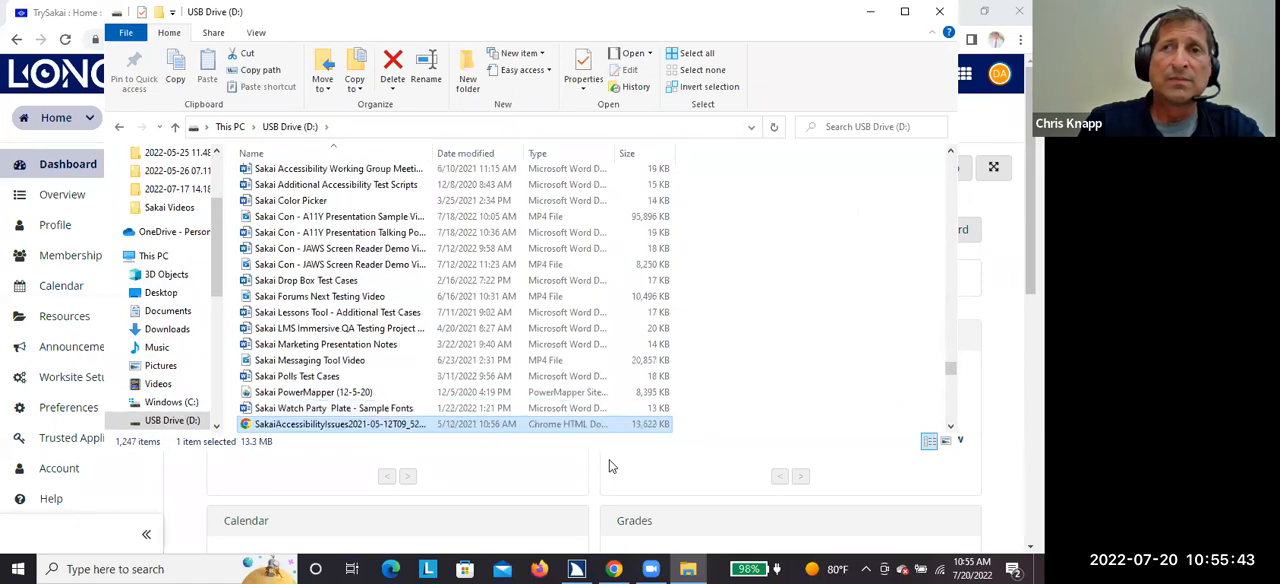
key(Page_Down)
key(Up)
key(Up)
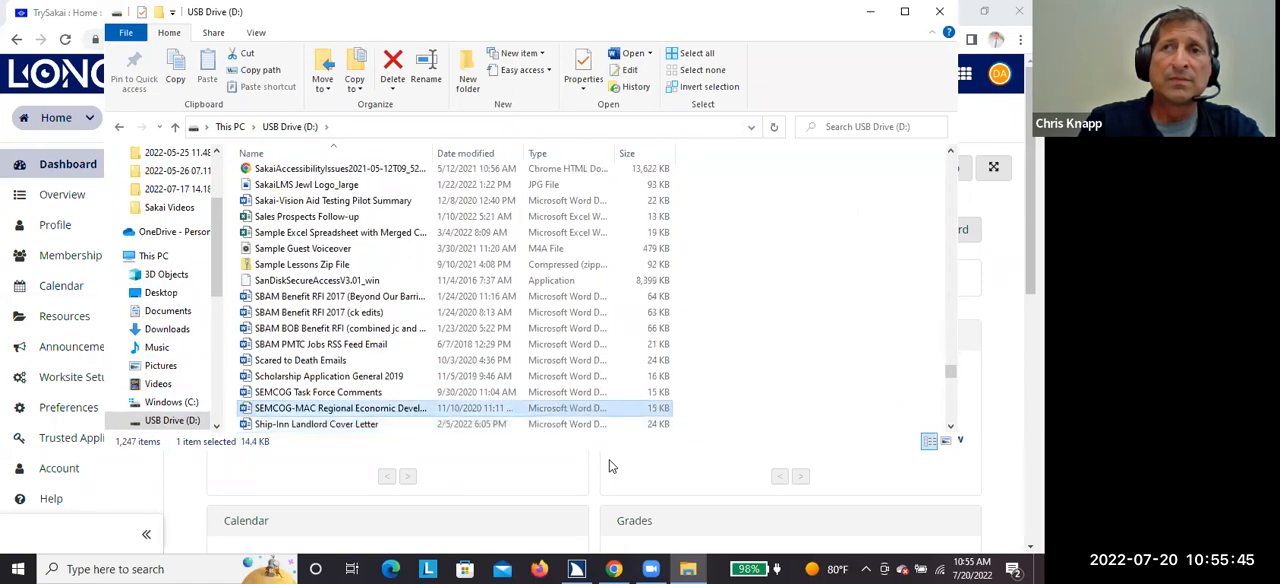
key(Up)
key(Up)
key(Up)
key(Up)
key(Up)
key(Up)
key(Up)
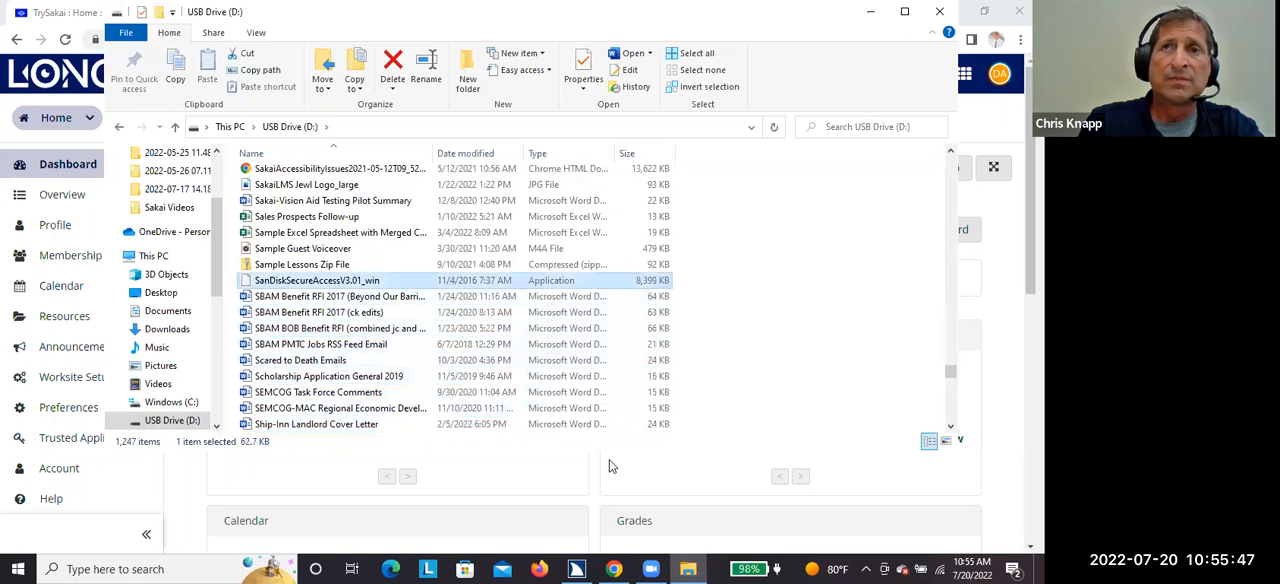
key(Up)
key(Up)
Jump by letter between the T, S and Sailesh entries toward the Sakai Gateway Welcome report
key(Down)
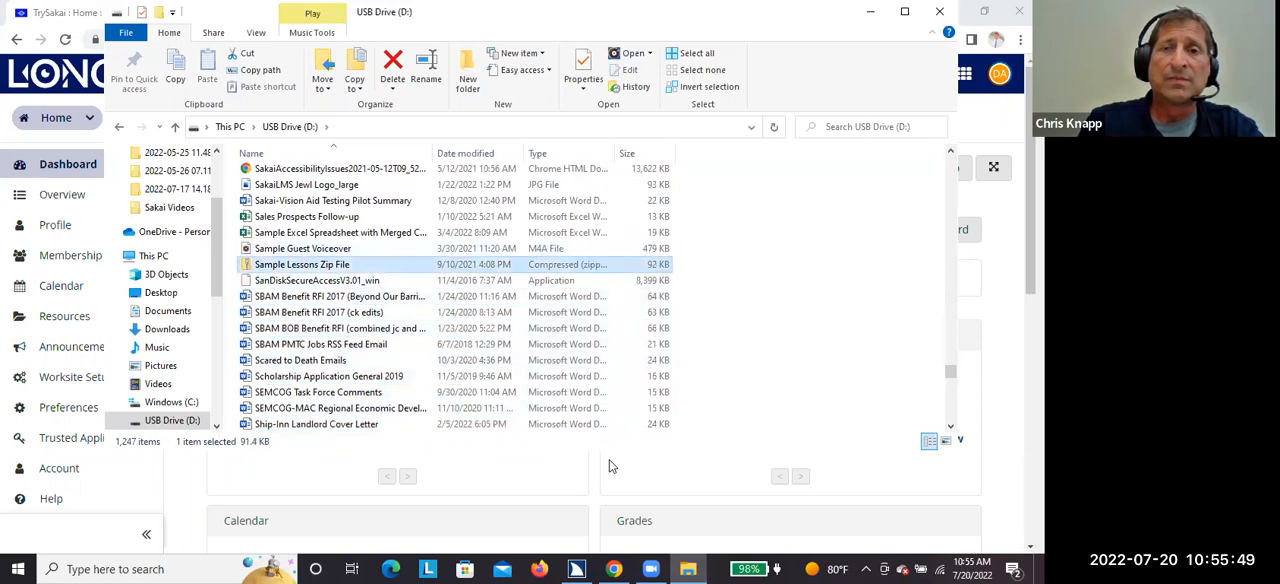
key(Page_Down)
key(Down)
key(Down)
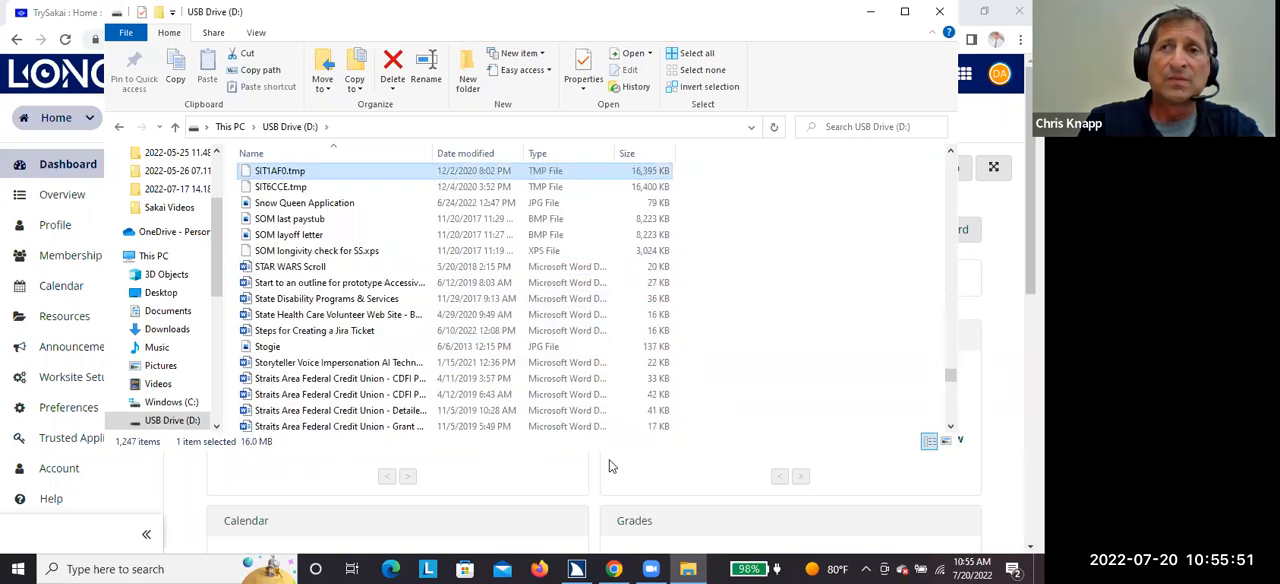
key(Down)
key(Down)
key(Down)
key(Page_Down)
key(Down)
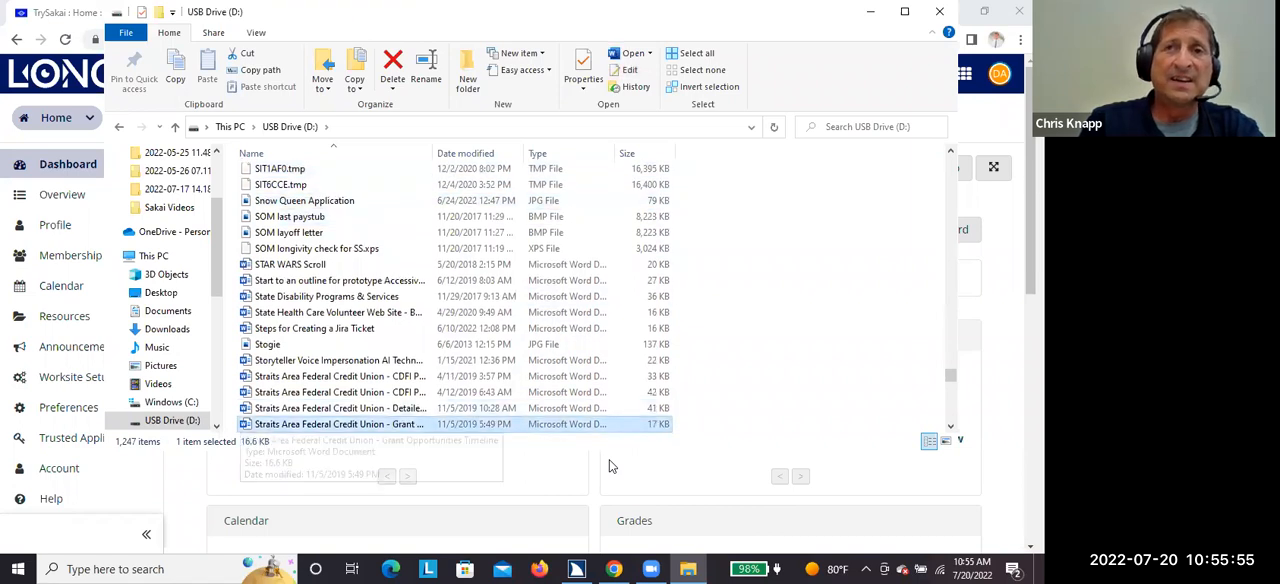
key(t)
key(s)
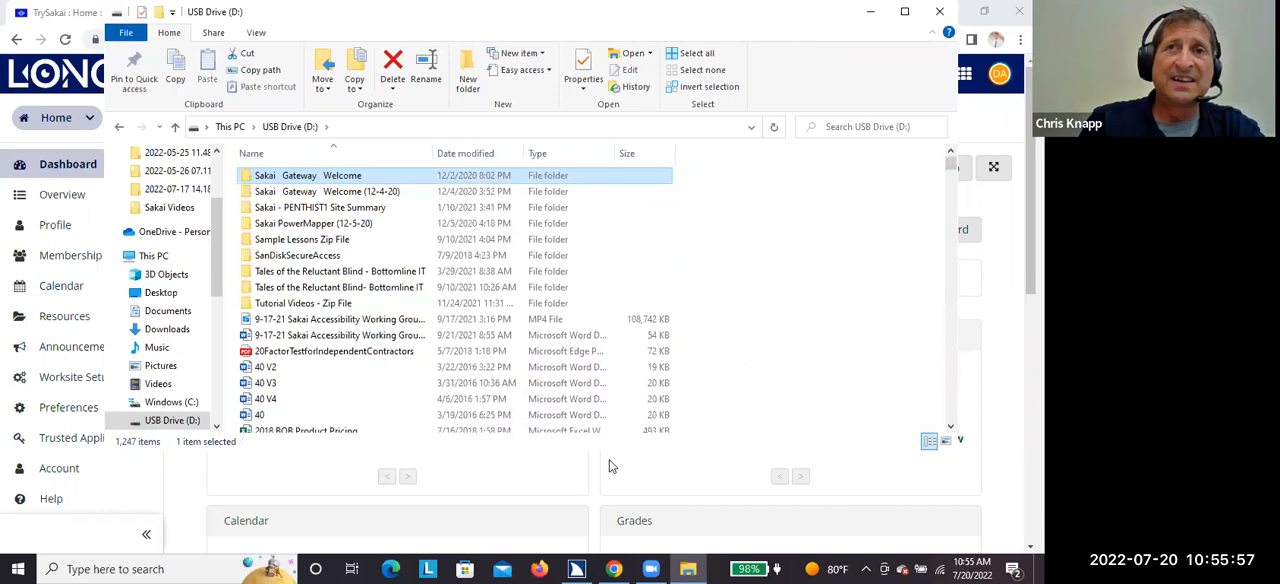
key(4)
key(Down)
key(Down)
key(s)
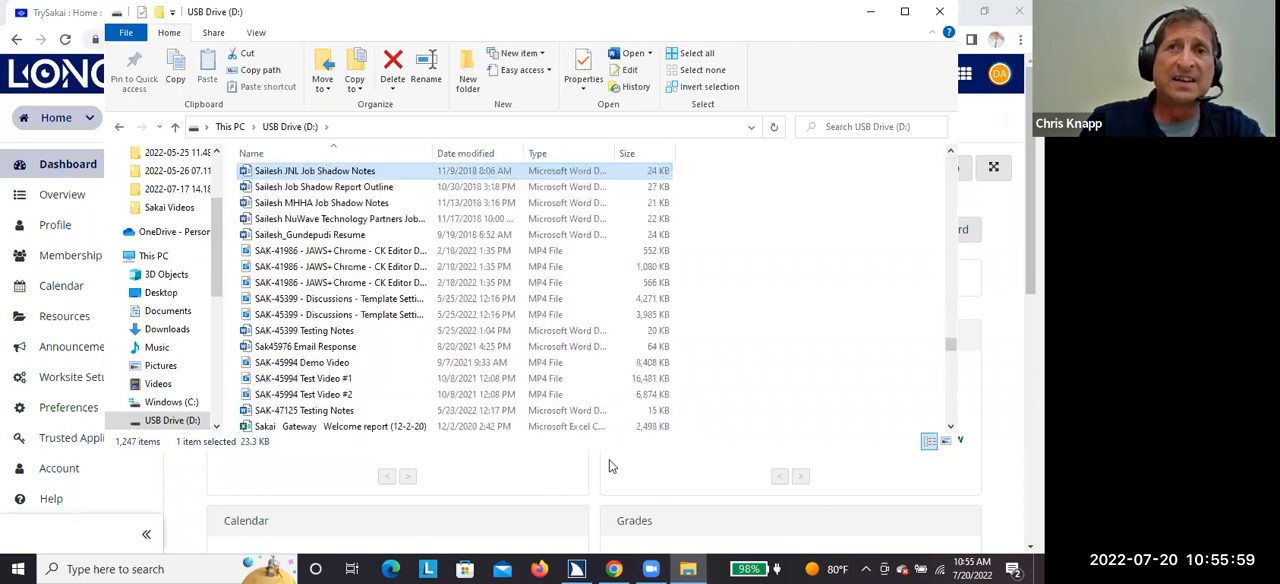
key(s)
key(End)
key(Down)
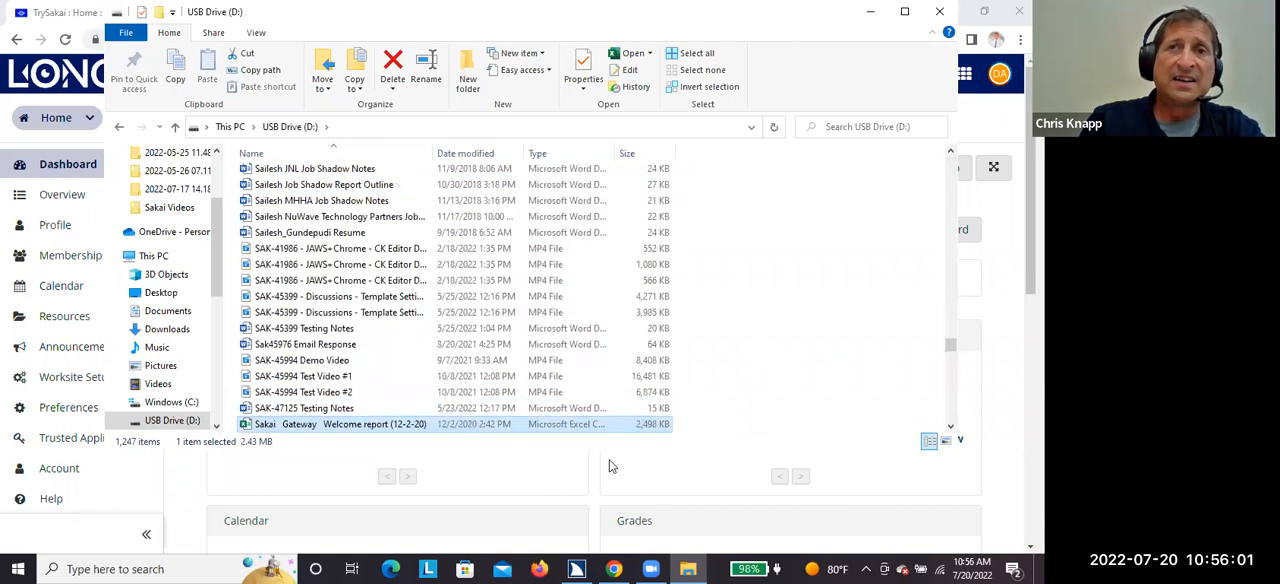
Page through the Sakai files and step back up to the Sakai Con JAWS Screen Reader Demo Video
key(Page_Down)
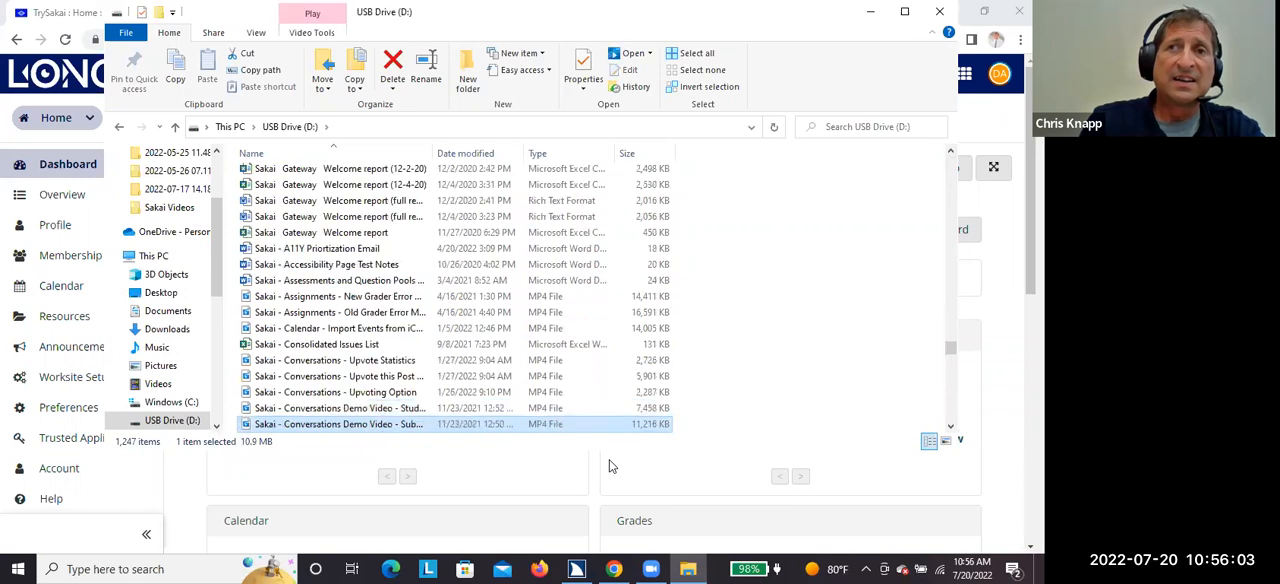
key(Page_Down)
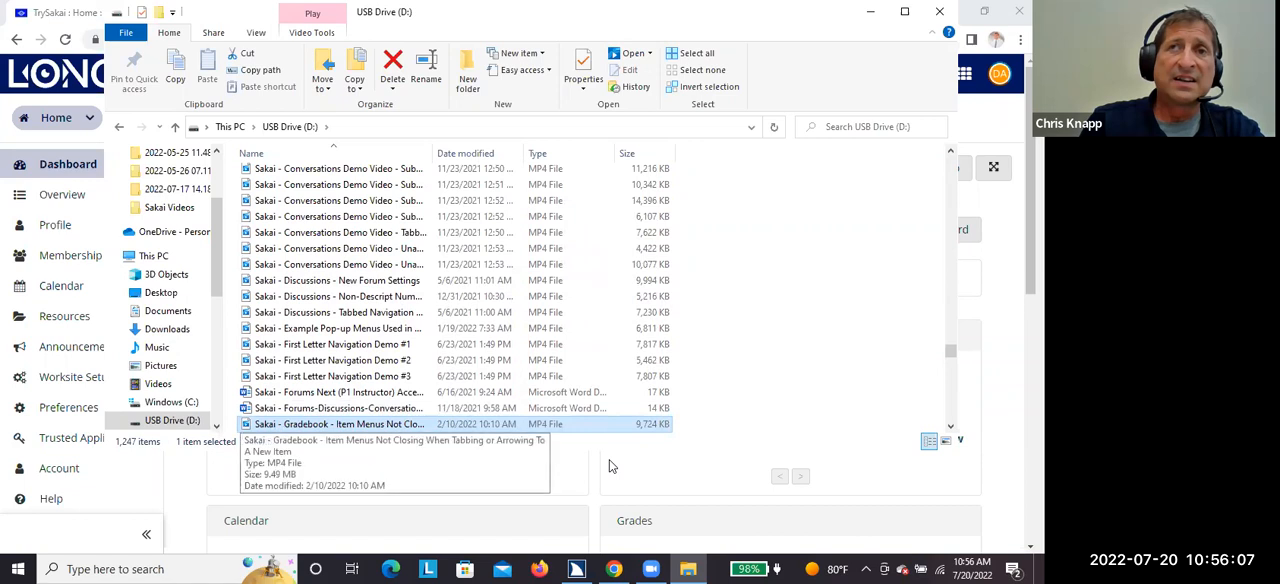
key(Page_Down)
key(Page_Down)
key(Page_Down)
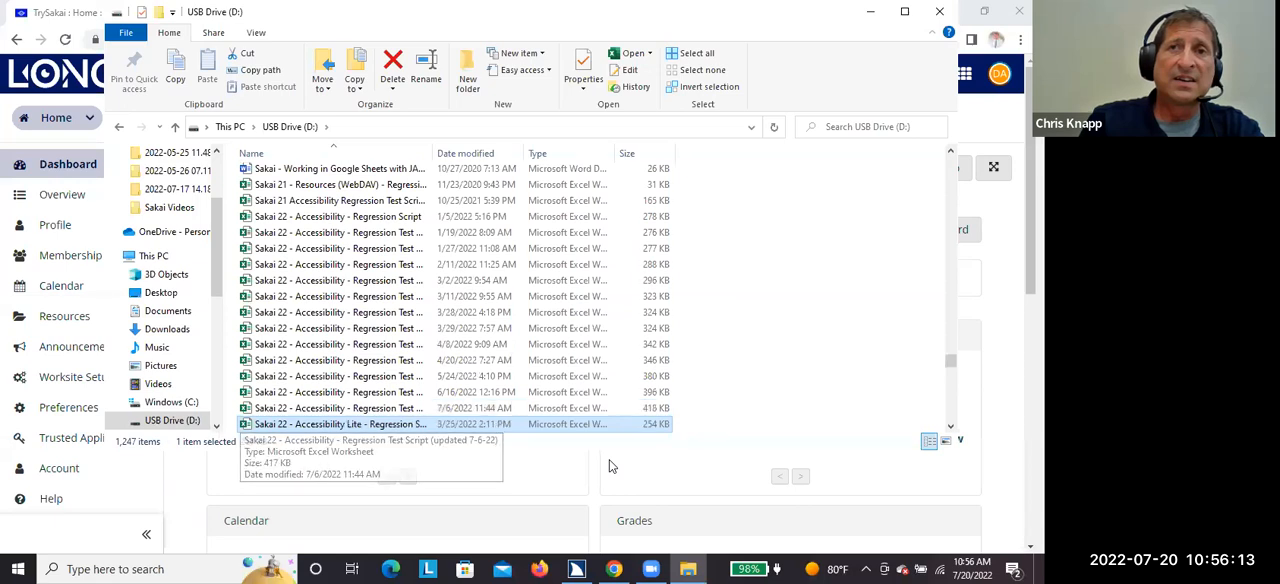
key(Page_Down)
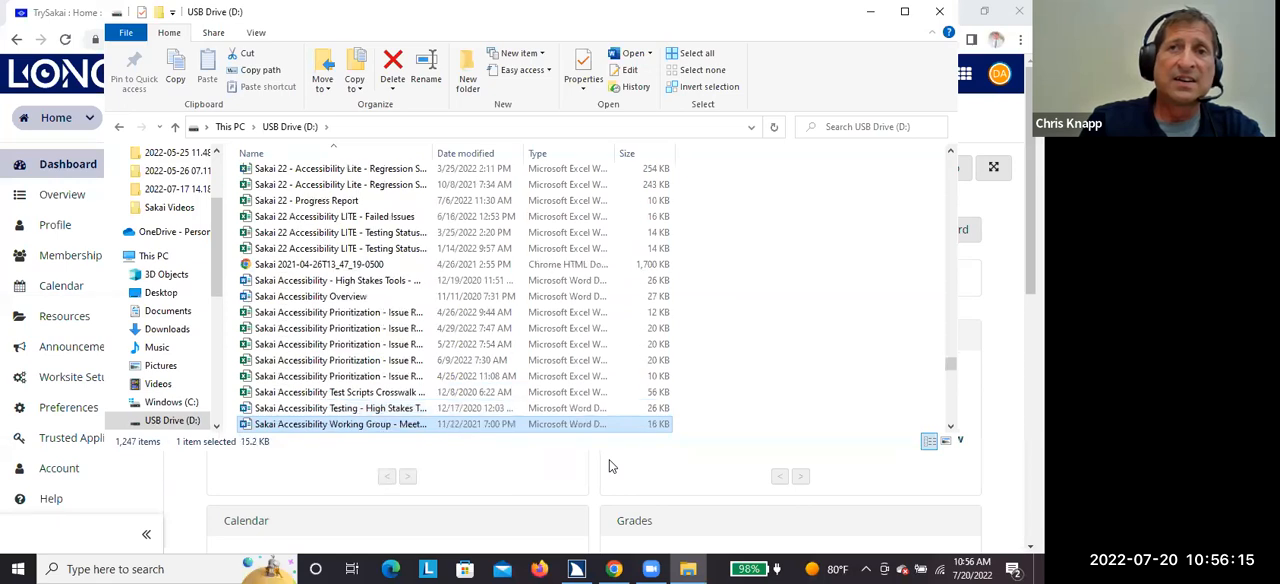
key(Page_Down)
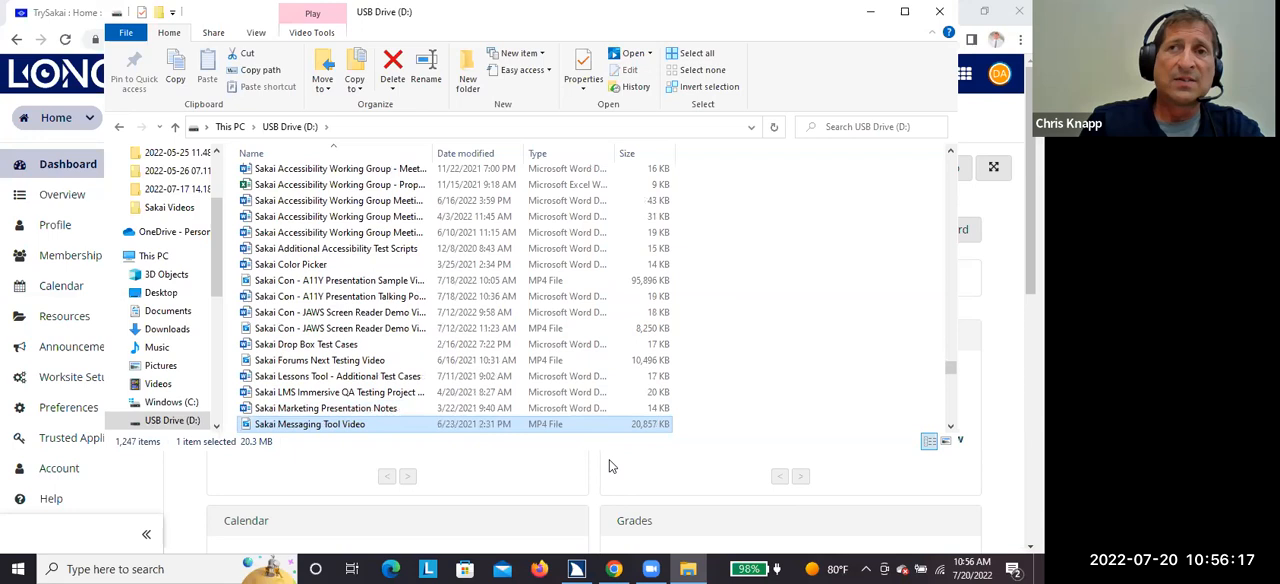
key(Up)
key(Up)
key(Up)
key(Up)
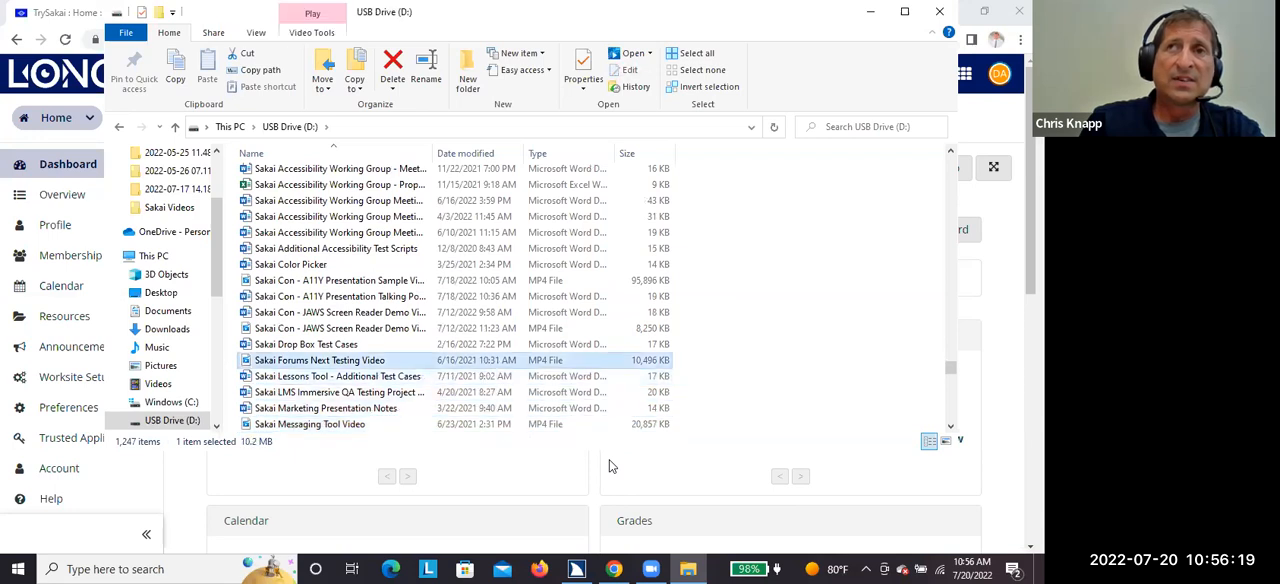
key(Up)
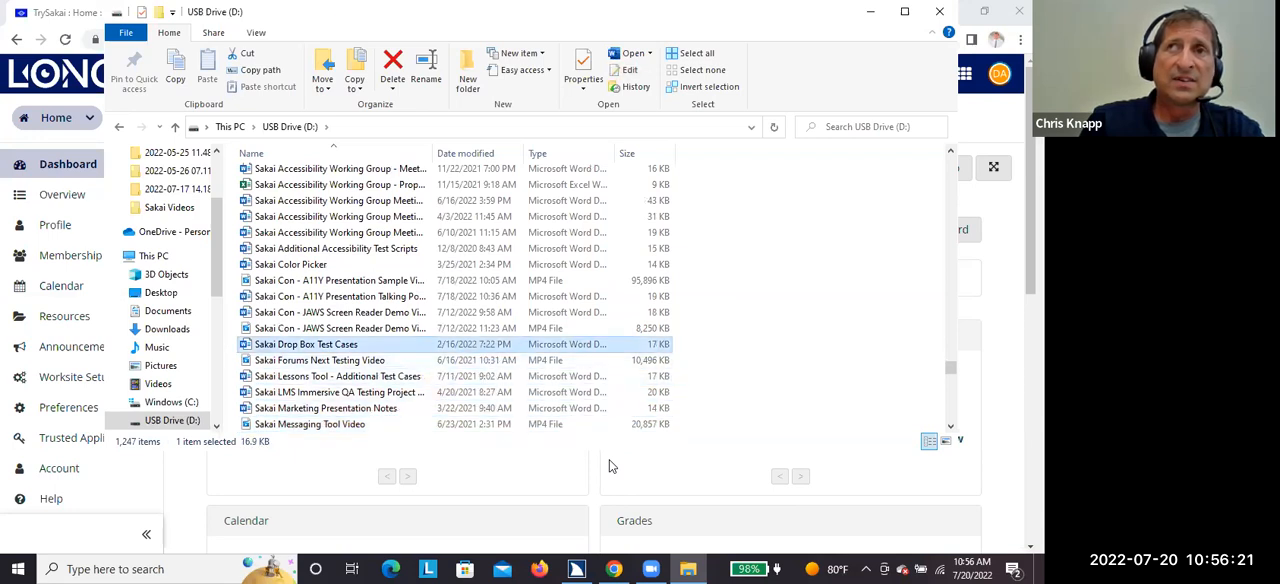
key(Up)
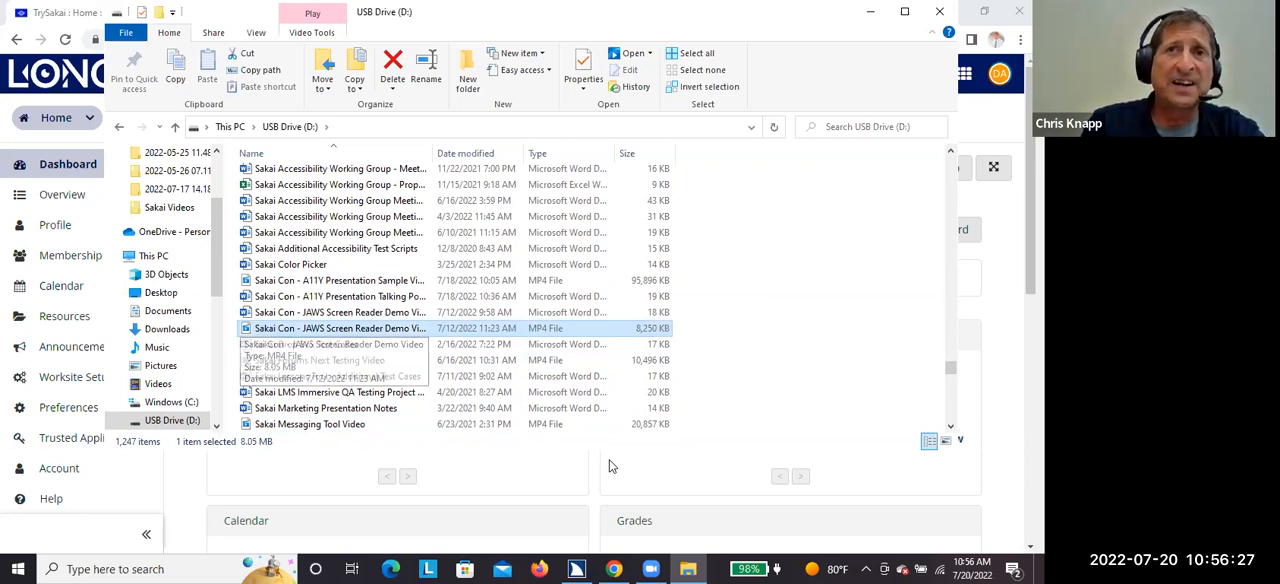
Play the JAWS demo video in the media player, then switch back toward the Chrome window
key(Return)
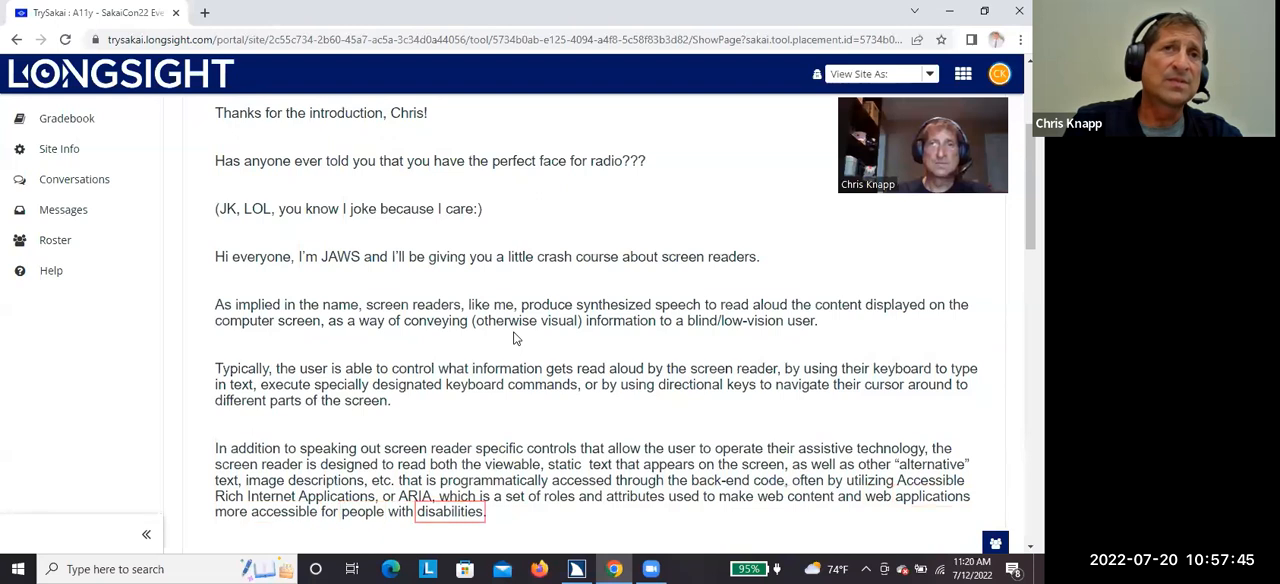
scroll(516, 338, down, 5)
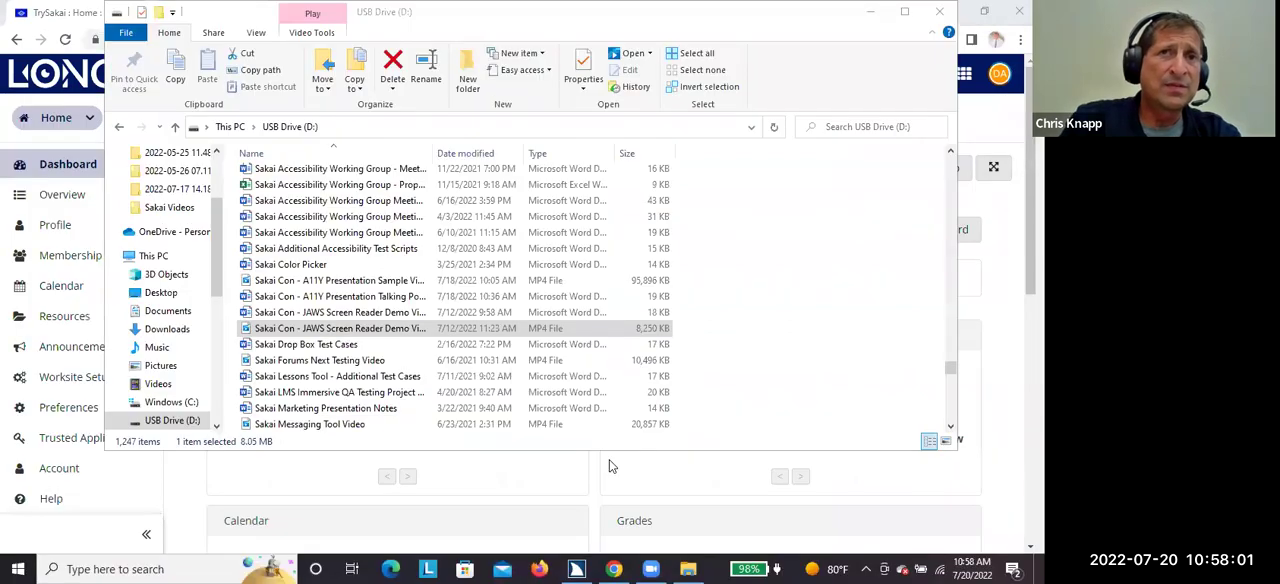
key(alt+Tab)
Switch to the TrySakai browser window showing the dashboard
key(alt+Tab)
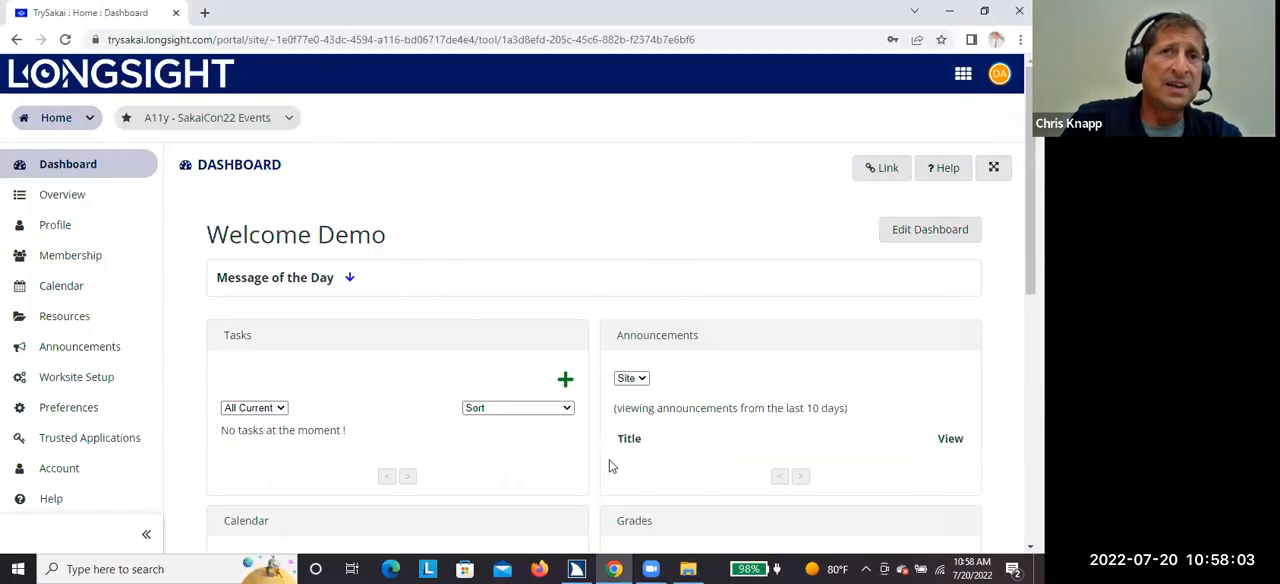
key(alt+Tab)
key(alt+Tab)
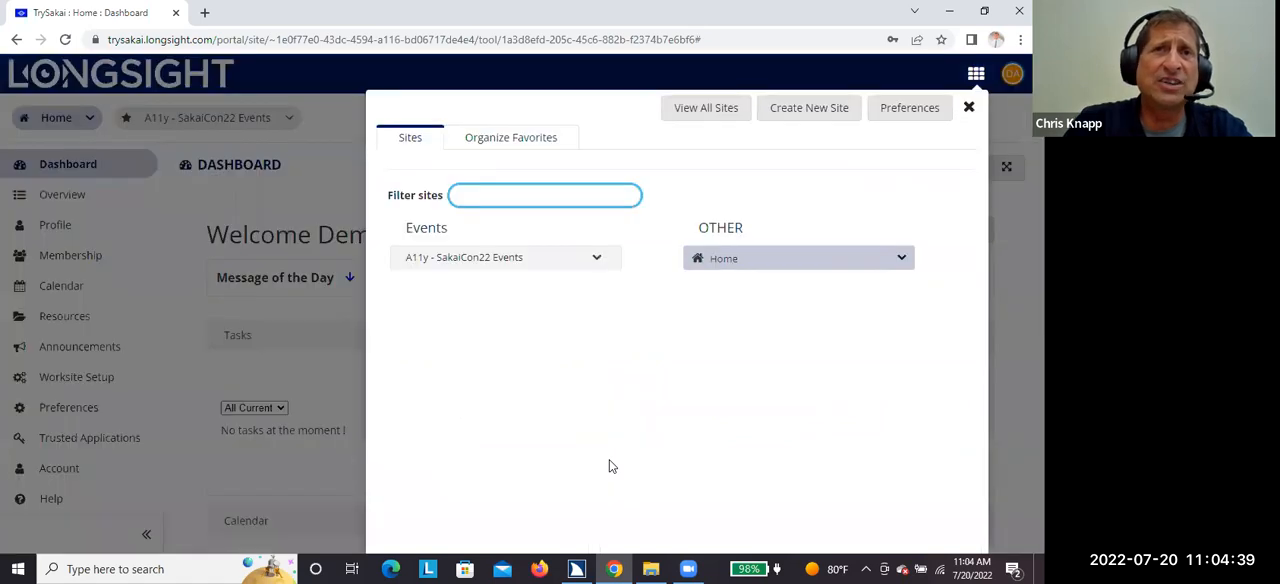
key(Return)
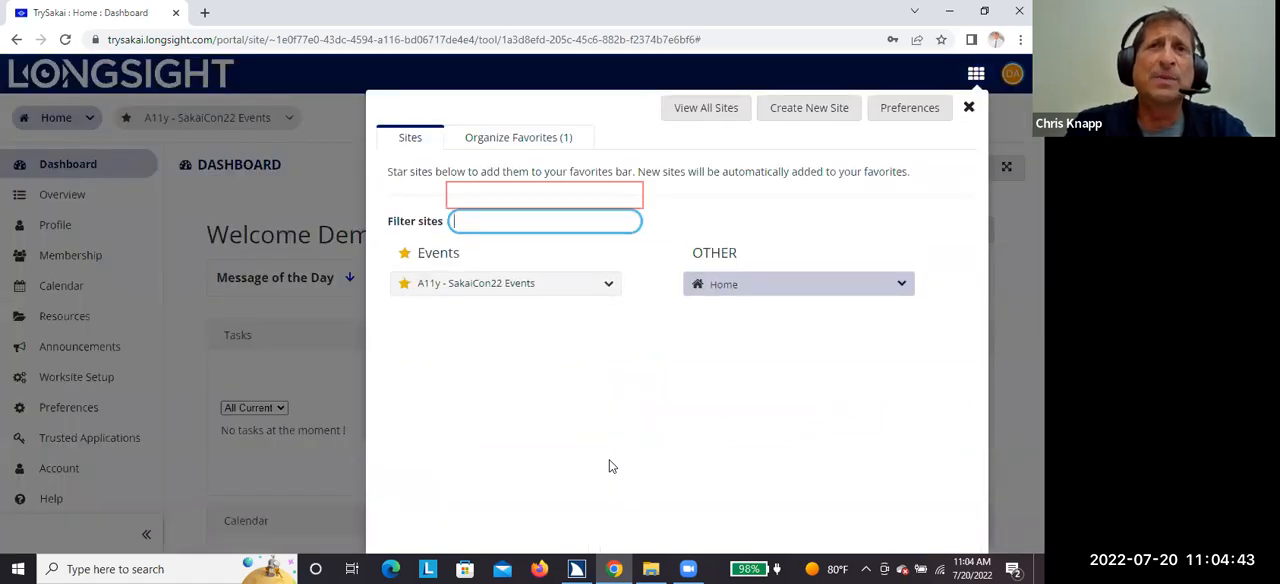
key(Tab)
key(Tab)
key(Tab)
key(Tab)
key(Tab)
key(Tab)
key(shift+Tab)
key(shift+Tab)
key(shift+Tab)
key(Tab)
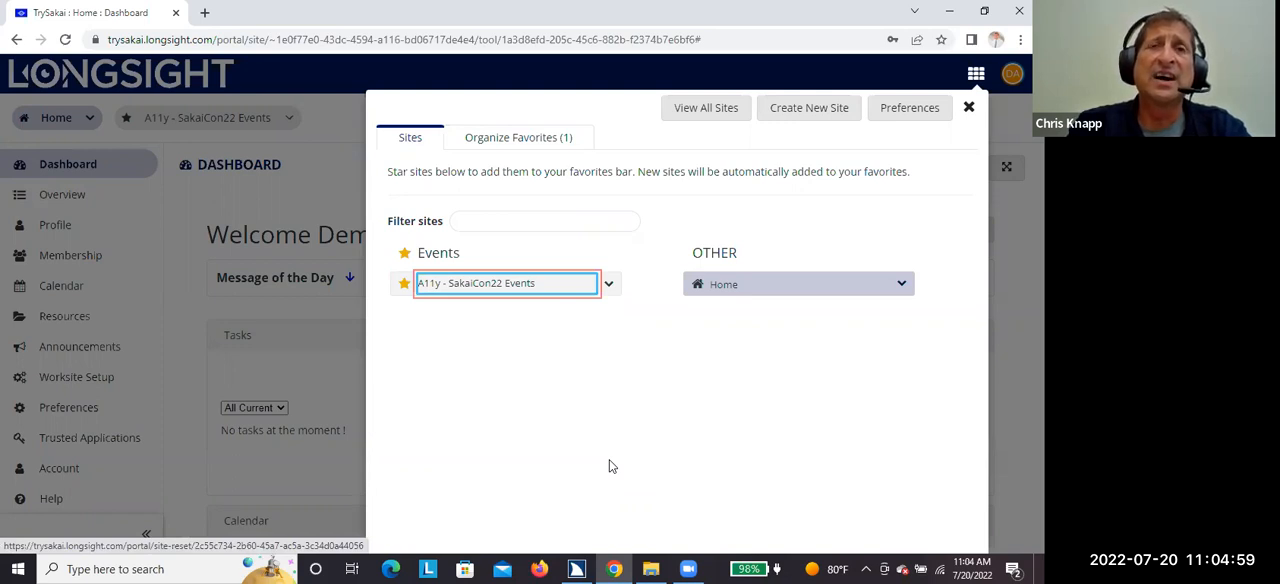
key(Return)
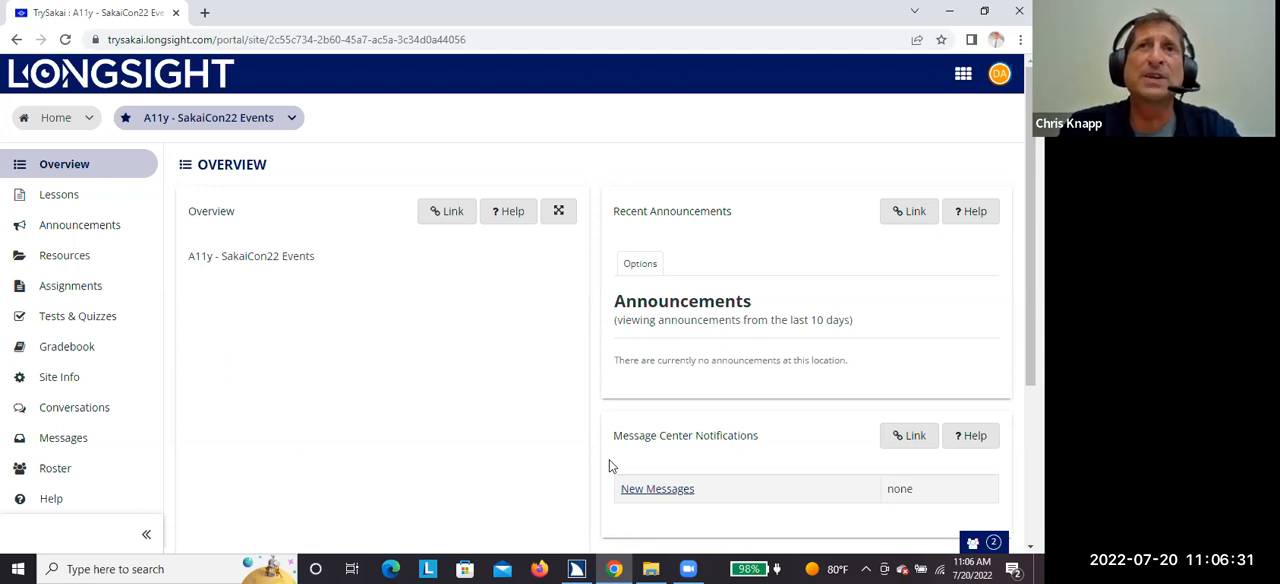
Reveal the Jump To Content skip link on the A11y - SakaiCon22 Events Overview page
key(Tab)
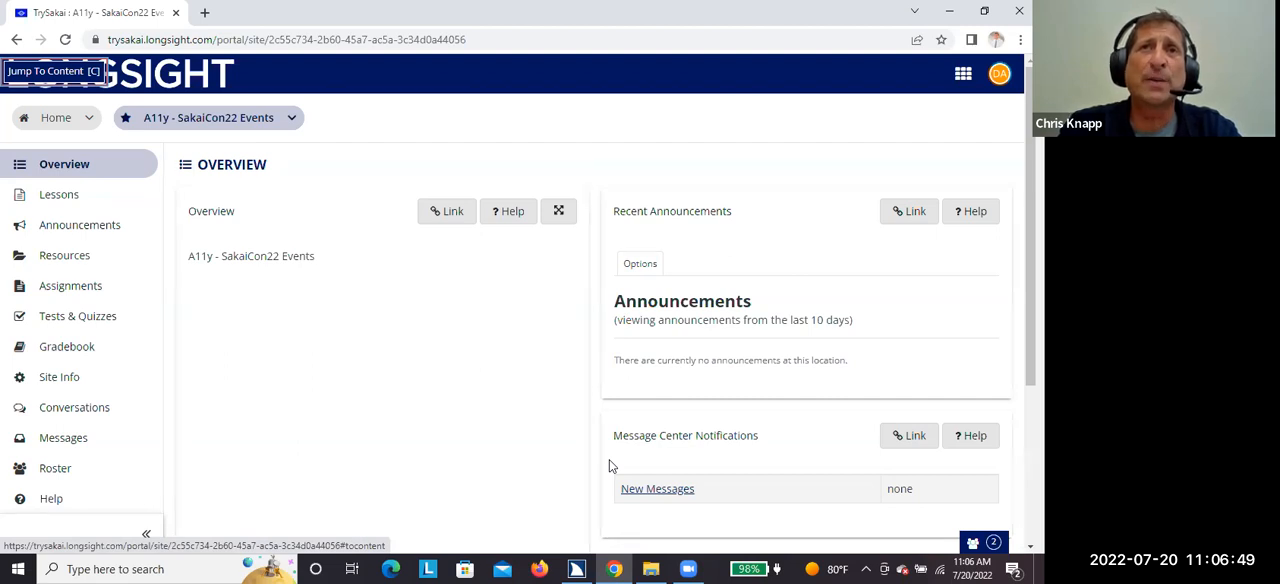
key(Return)
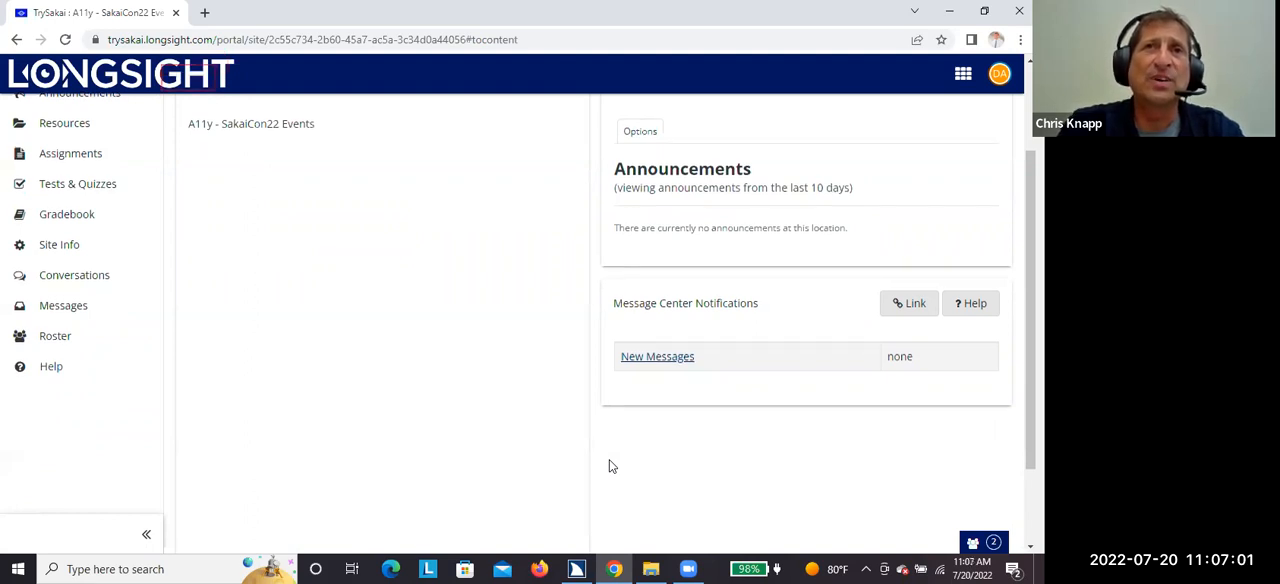
key(Tab)
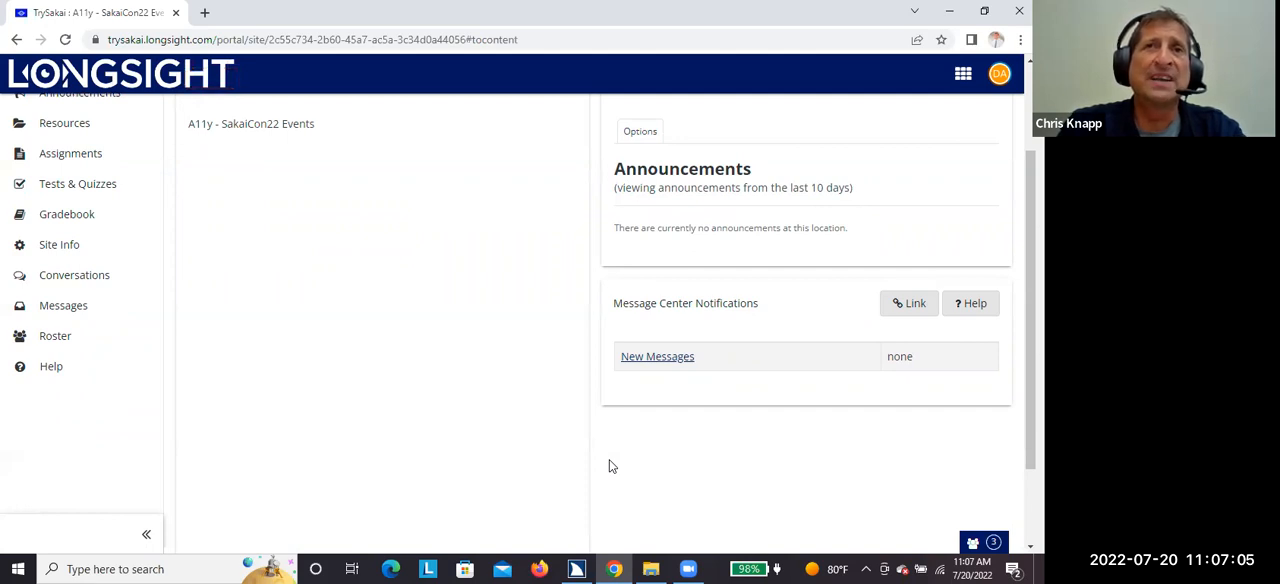
scroll(608, 466, up, 3)
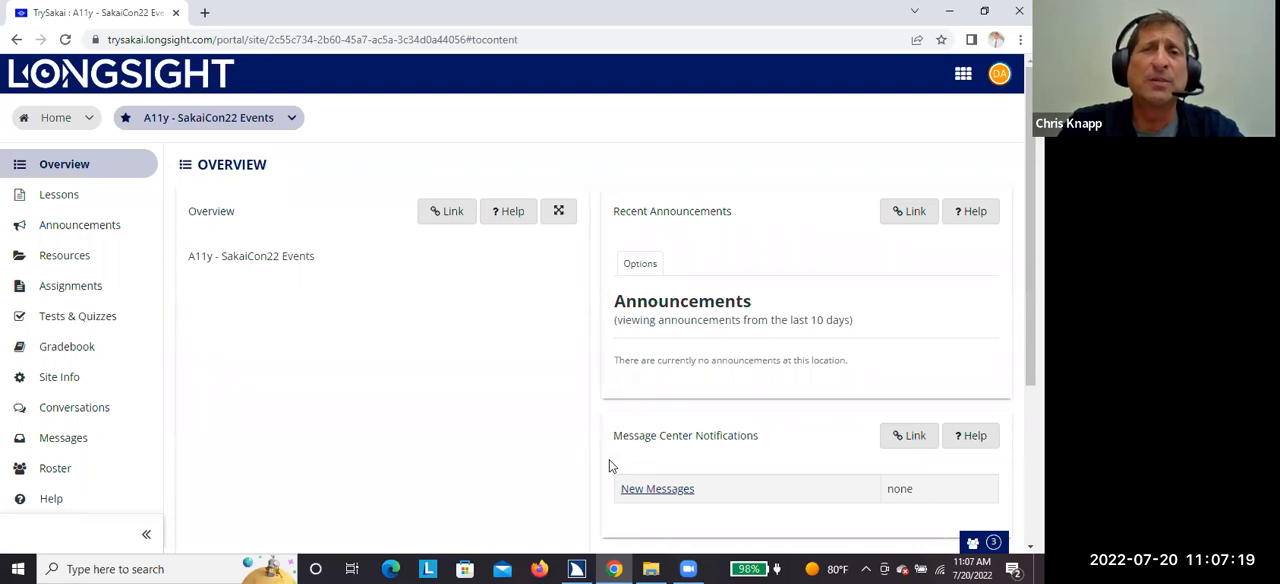
scroll(612, 466, down, 3)
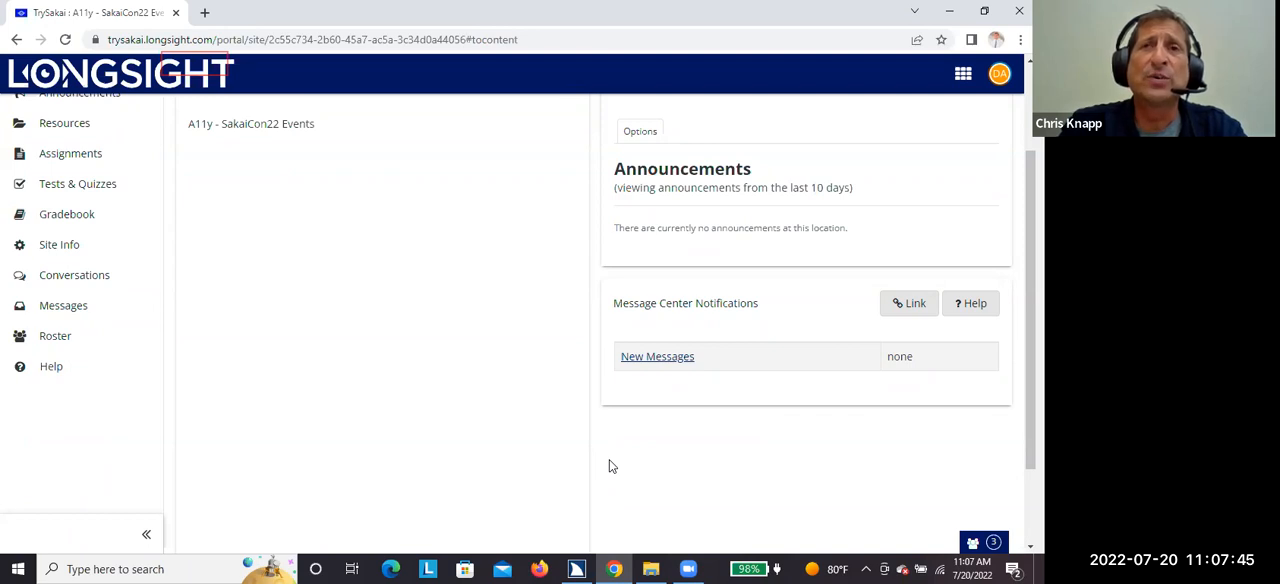
scroll(612, 466, up, 3)
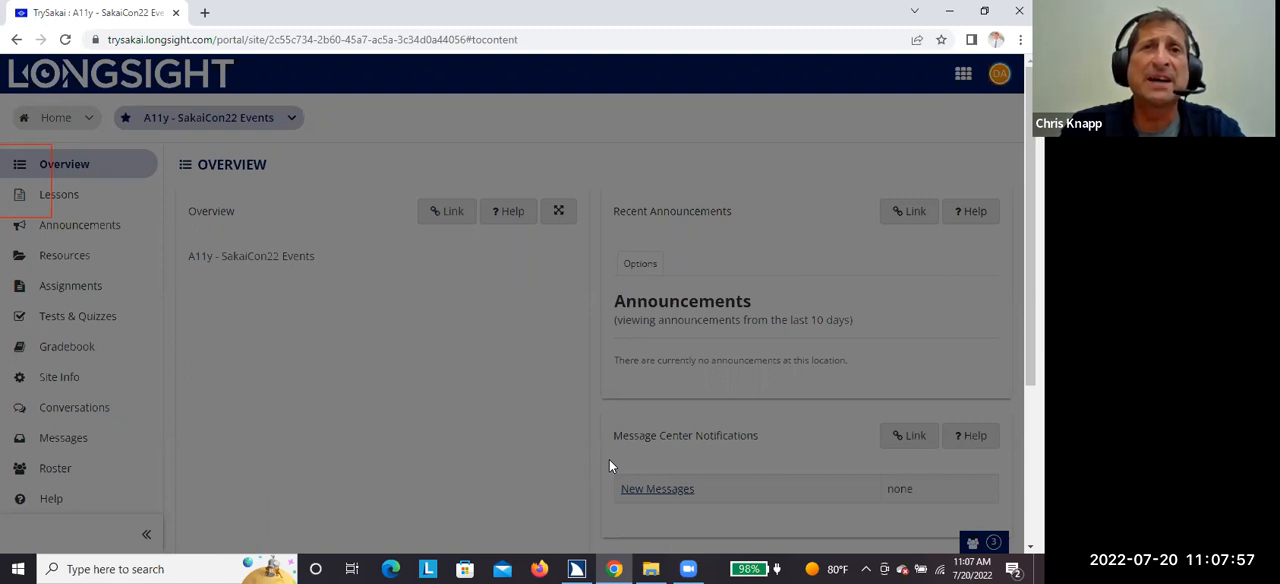
Move through the site tool list past Gradebook to Tests & Quizzes and open it
key(Tab)
key(Tab)
key(Tab)
key(Tab)
key(Tab)
key(Tab)
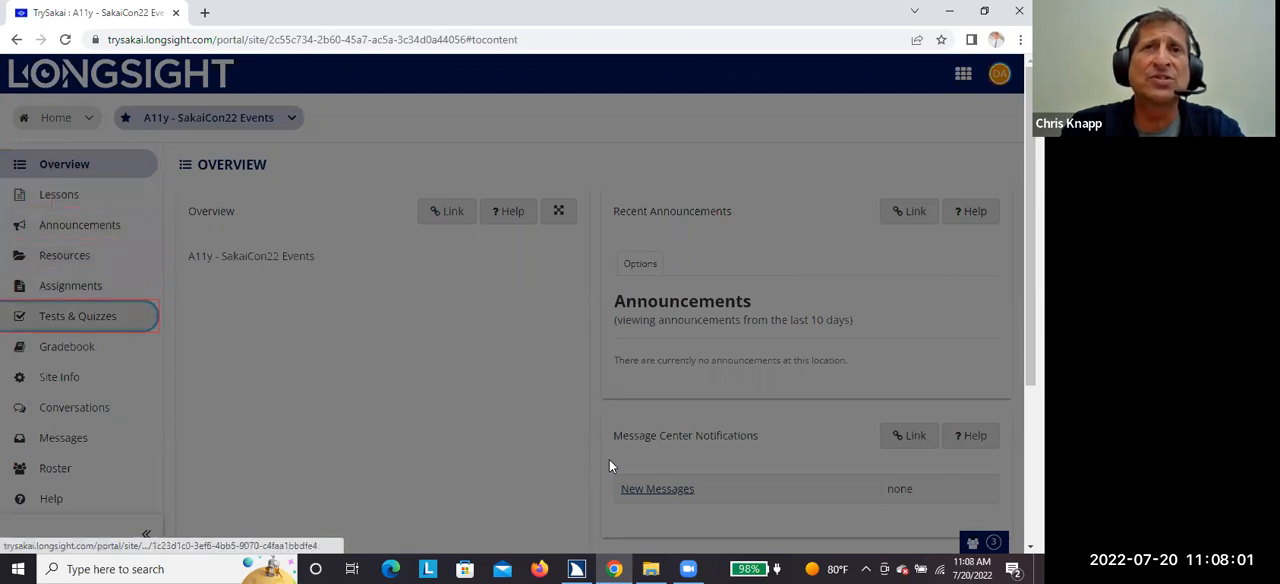
key(Tab)
key(Tab)
key(Tab)
key(shift+Tab)
key(shift+Tab)
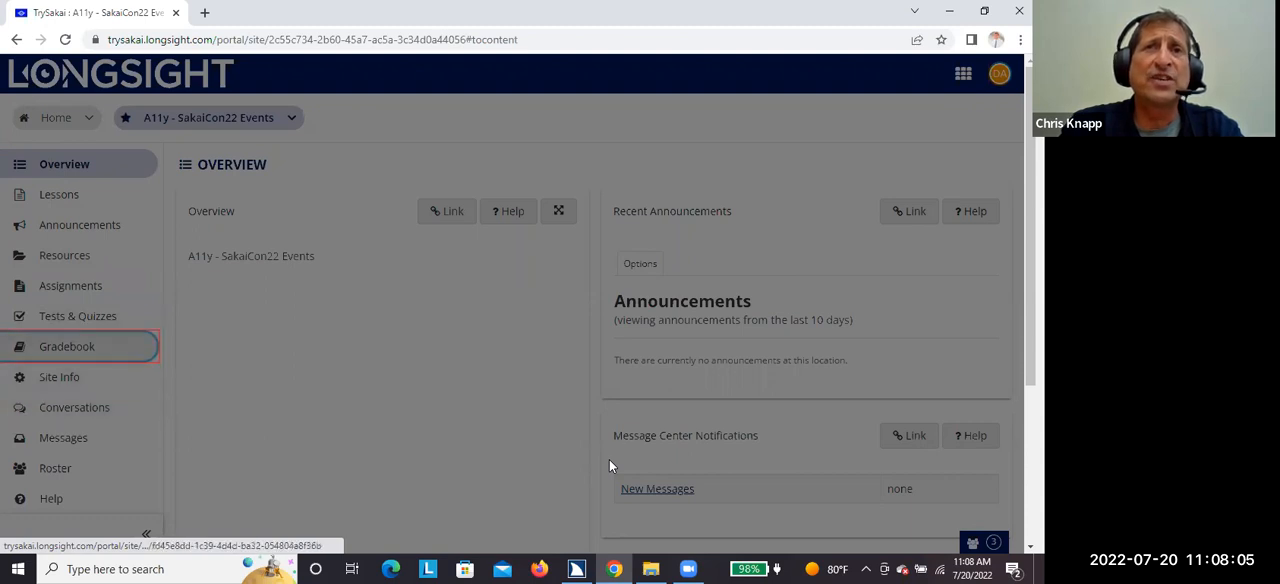
key(shift+Tab)
key(shift+Tab)
key(shift+Tab)
key(Tab)
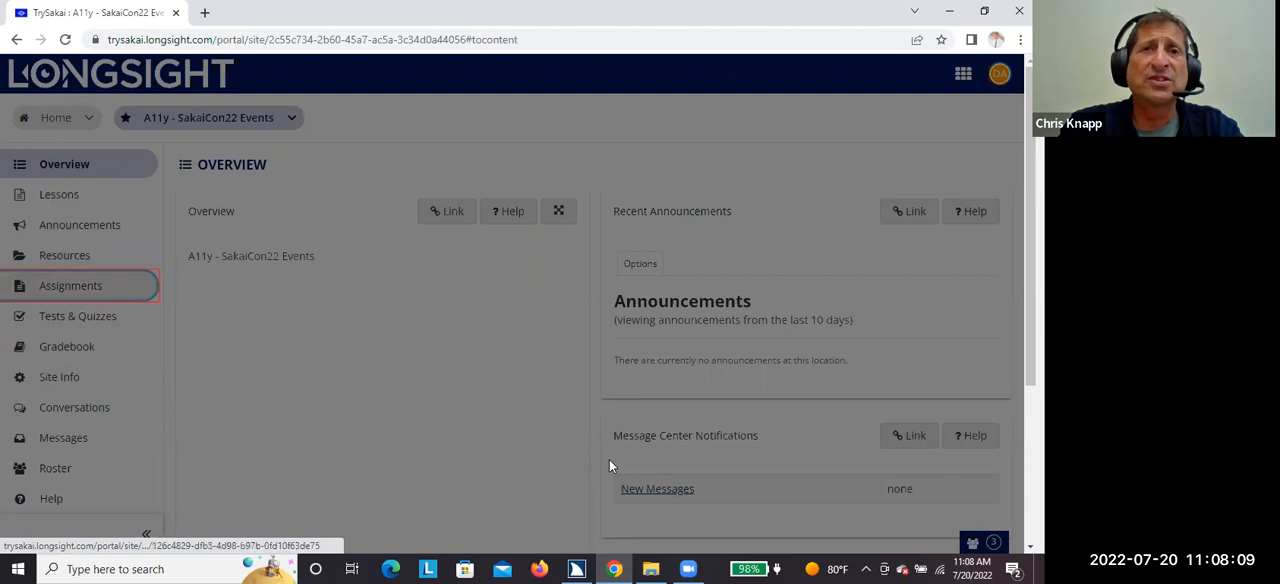
key(Tab)
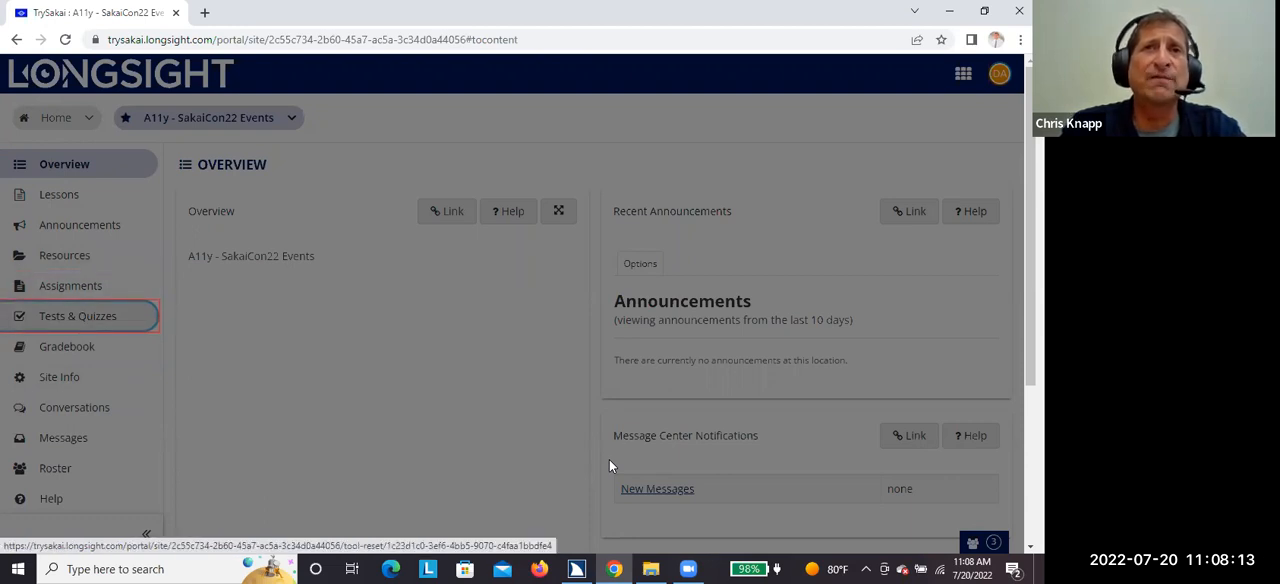
key(Return)
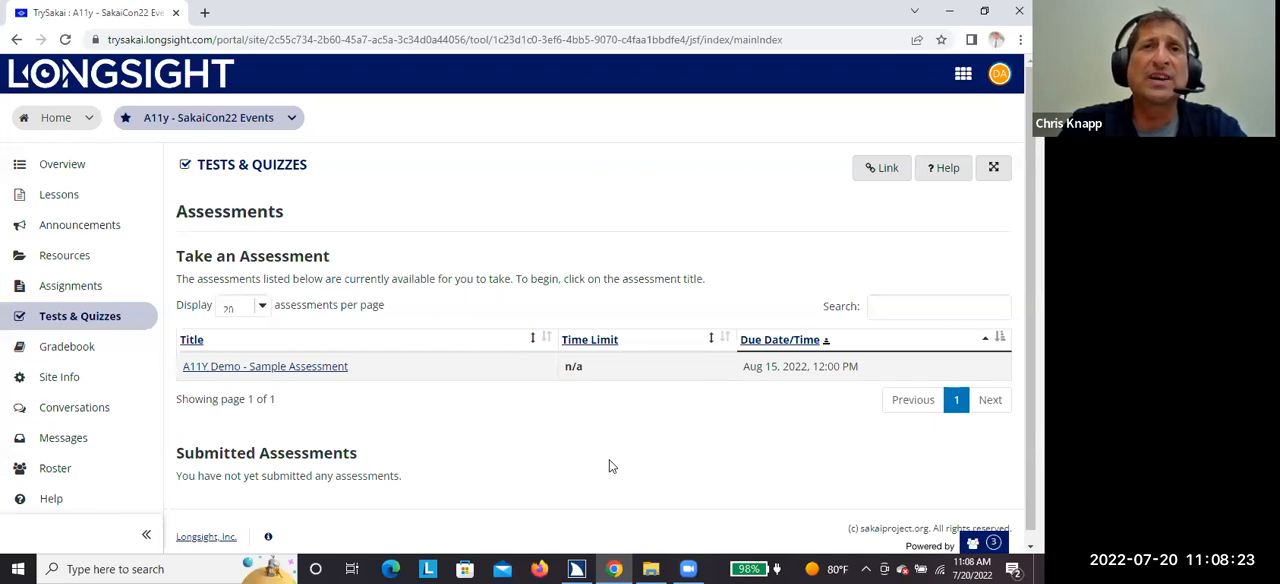
Skip to main content, move through the assessments table and launch the A11Y Demo - Sample Assessment start page
key(Return)
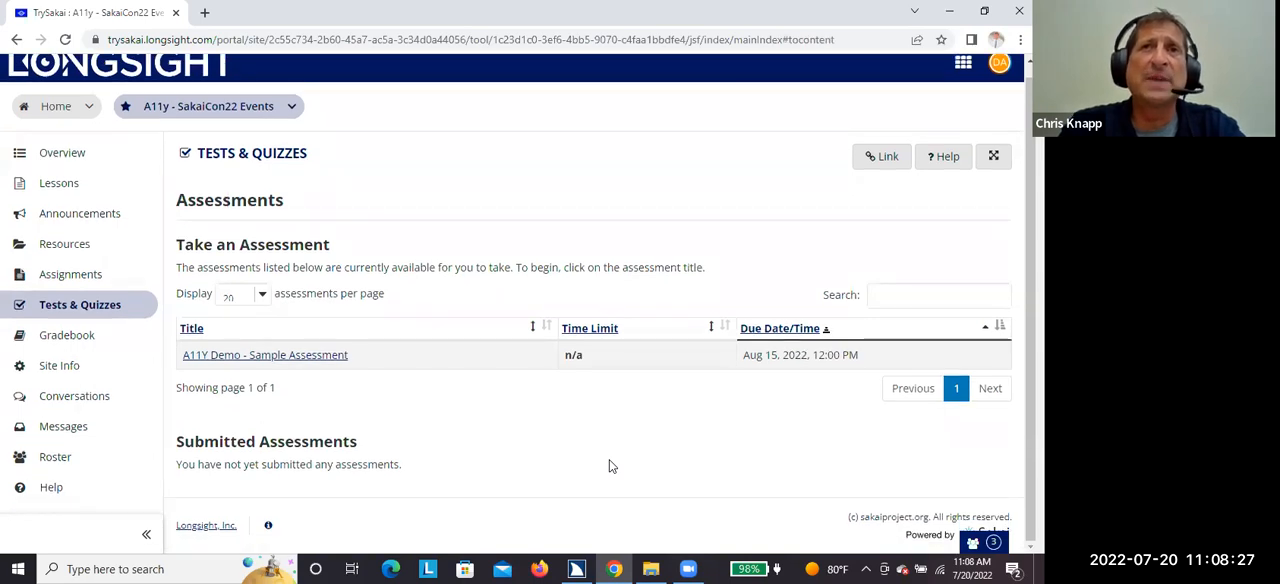
key(Tab)
key(Tab)
key(Tab)
key(Tab)
key(Tab)
key(Tab)
key(Tab)
key(Tab)
key(Tab)
key(Tab)
key(Tab)
key(Tab)
key(Tab)
key(Tab)
key(Tab)
key(Tab)
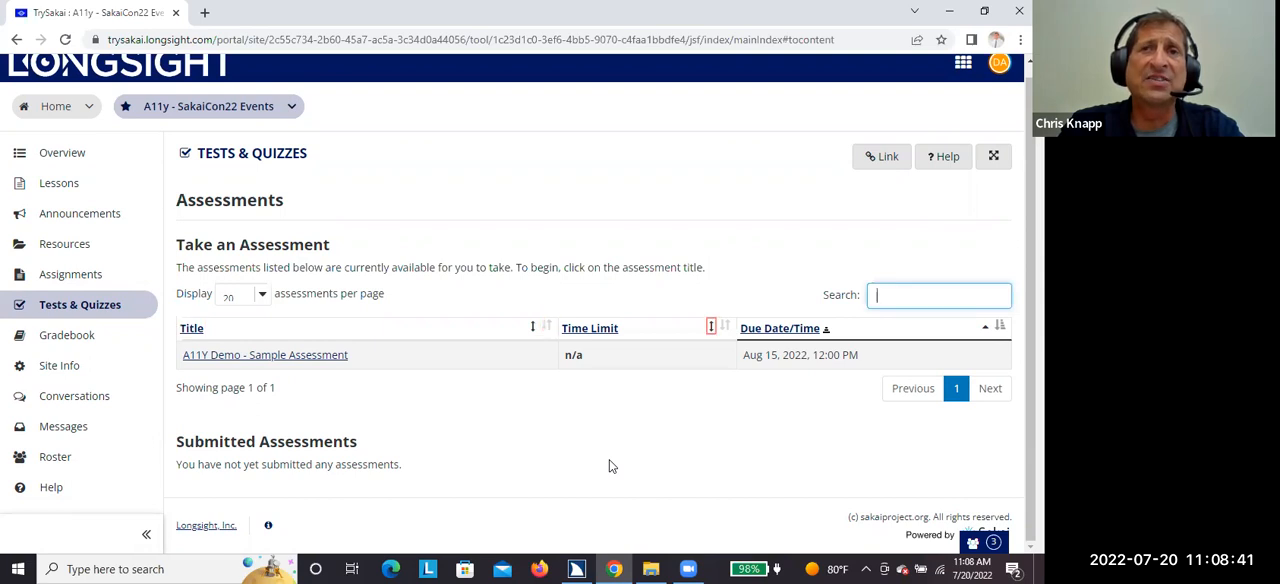
key(Tab)
key(Tab)
key(Tab)
key(Tab)
key(Tab)
key(Tab)
key(Return)
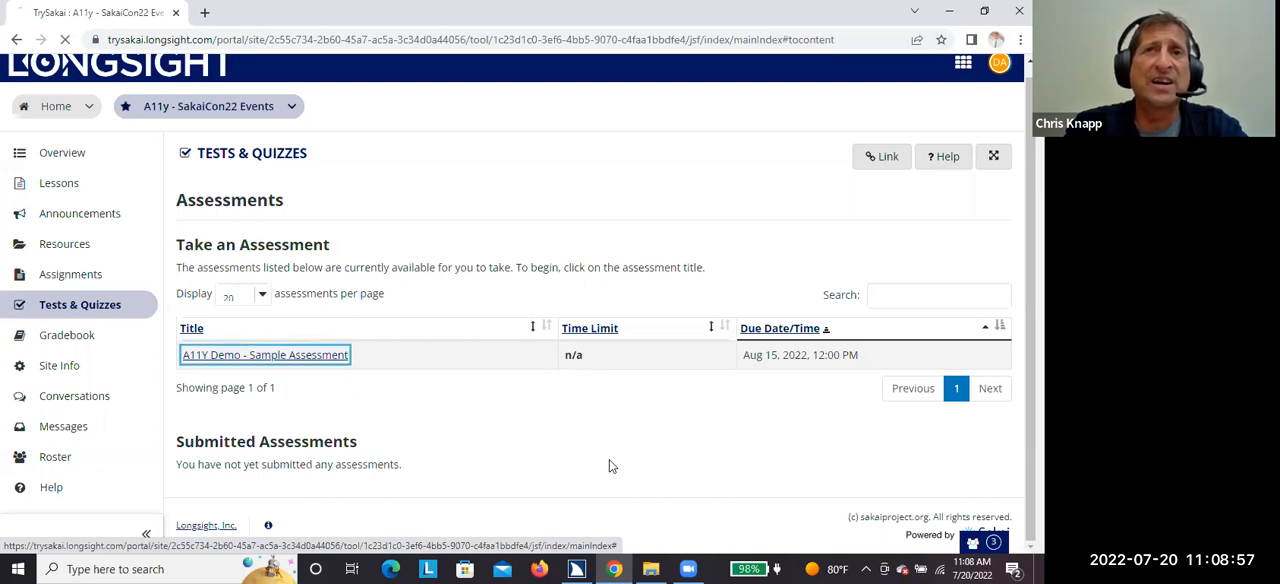
key(Return)
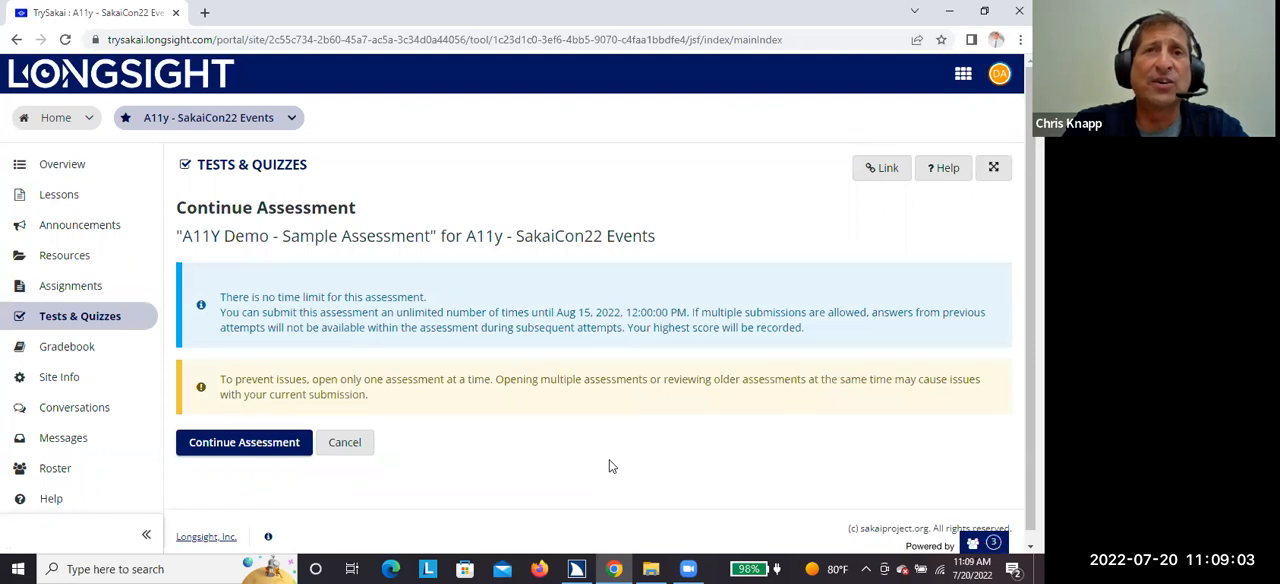
Read the start page heading and title aloud, then activate Continue Assessment to reach Question 1 of 4
key(Return)
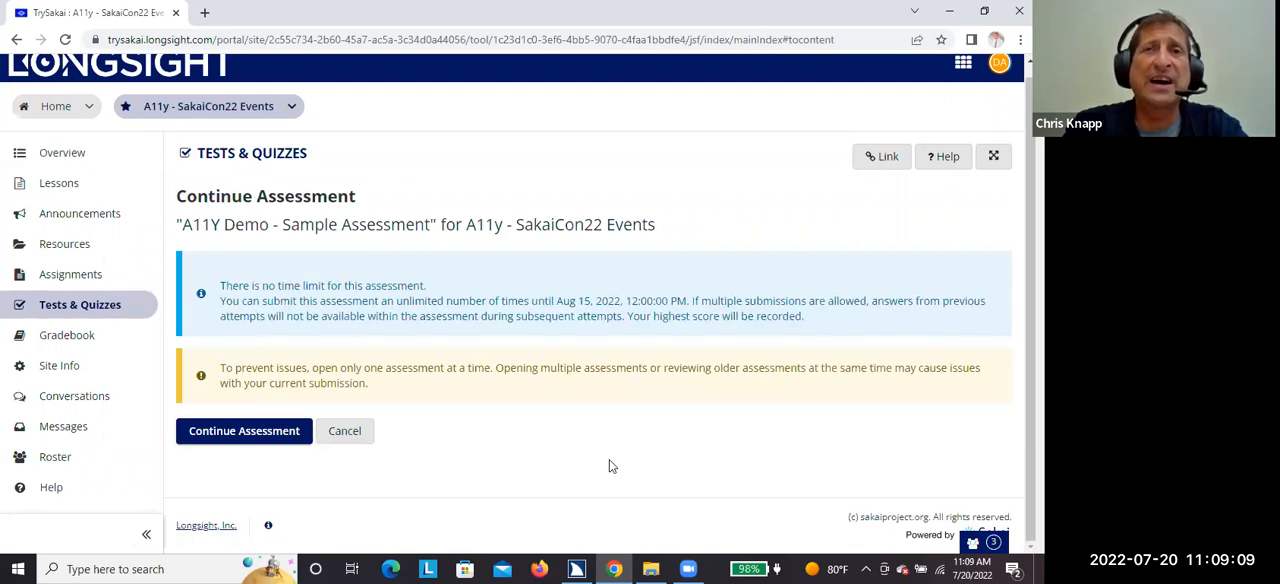
key(Down)
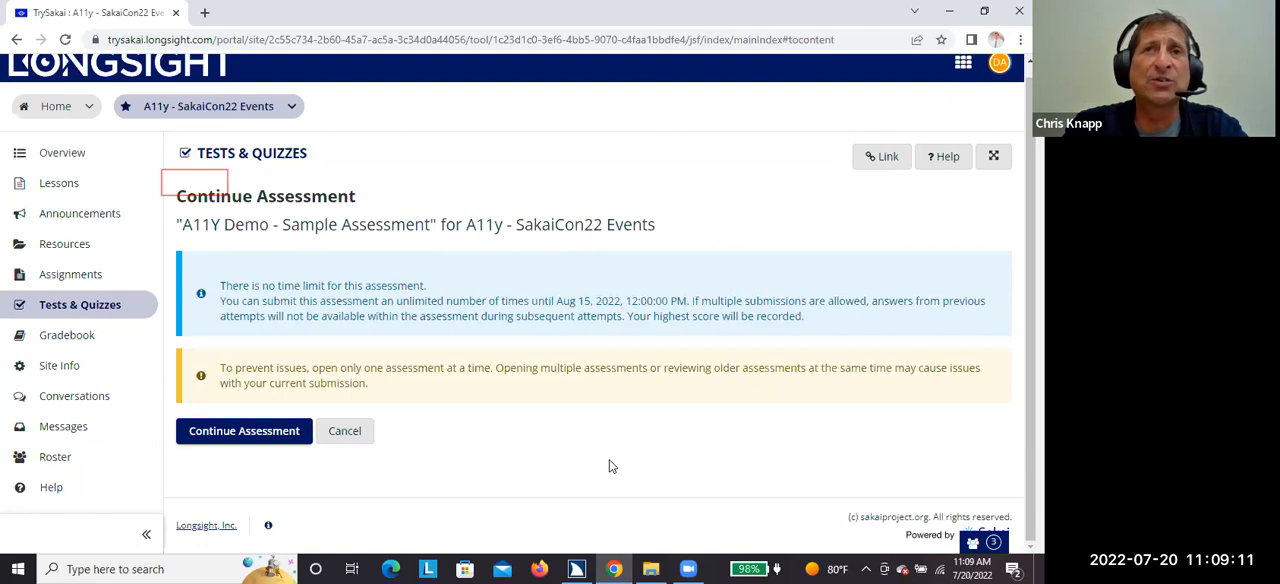
key(Down)
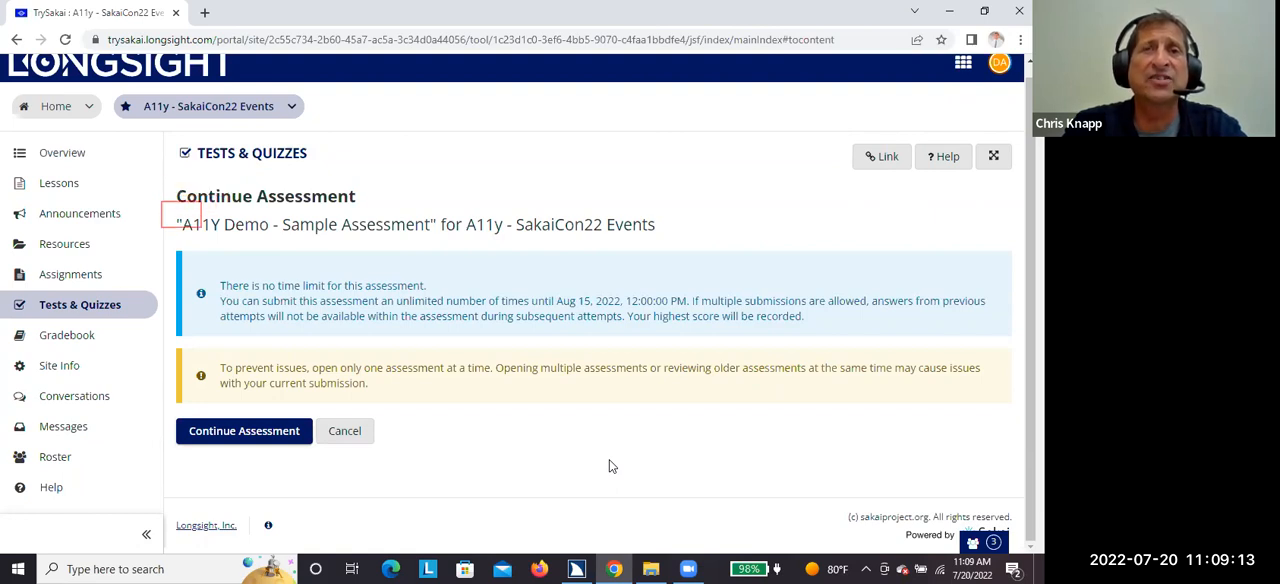
key(Tab)
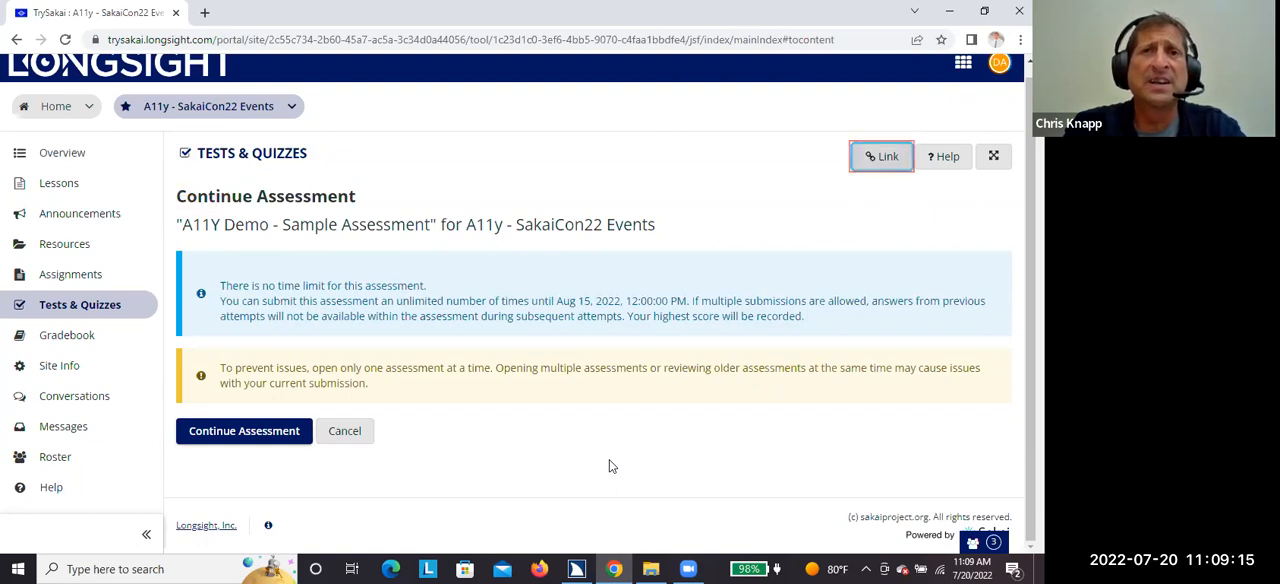
key(Tab)
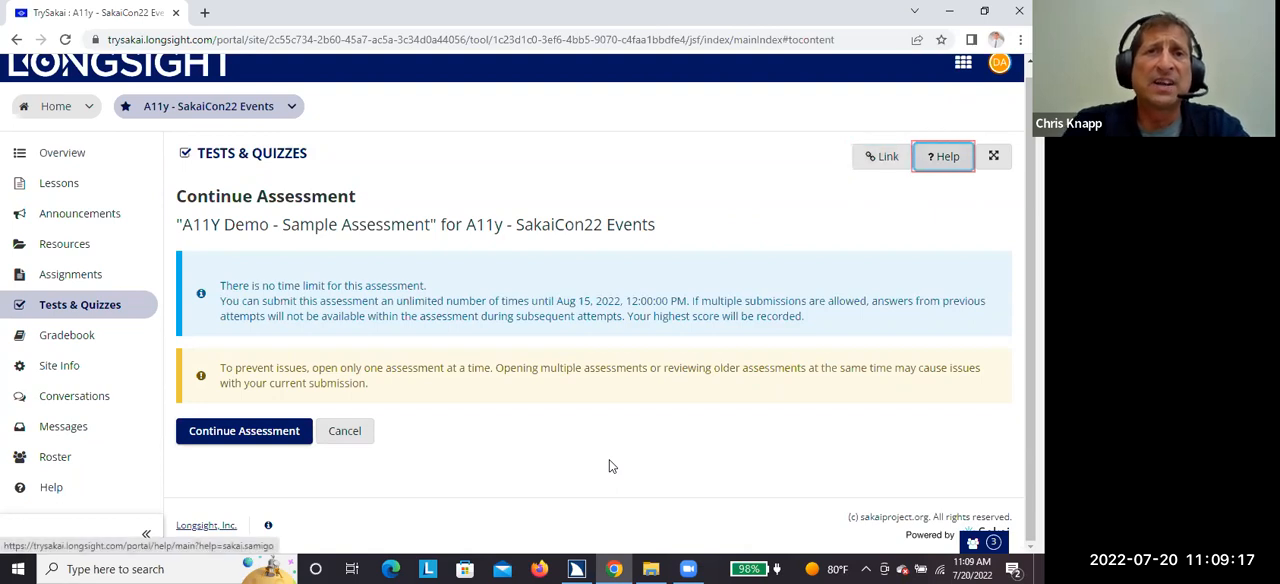
key(h)
key(Tab)
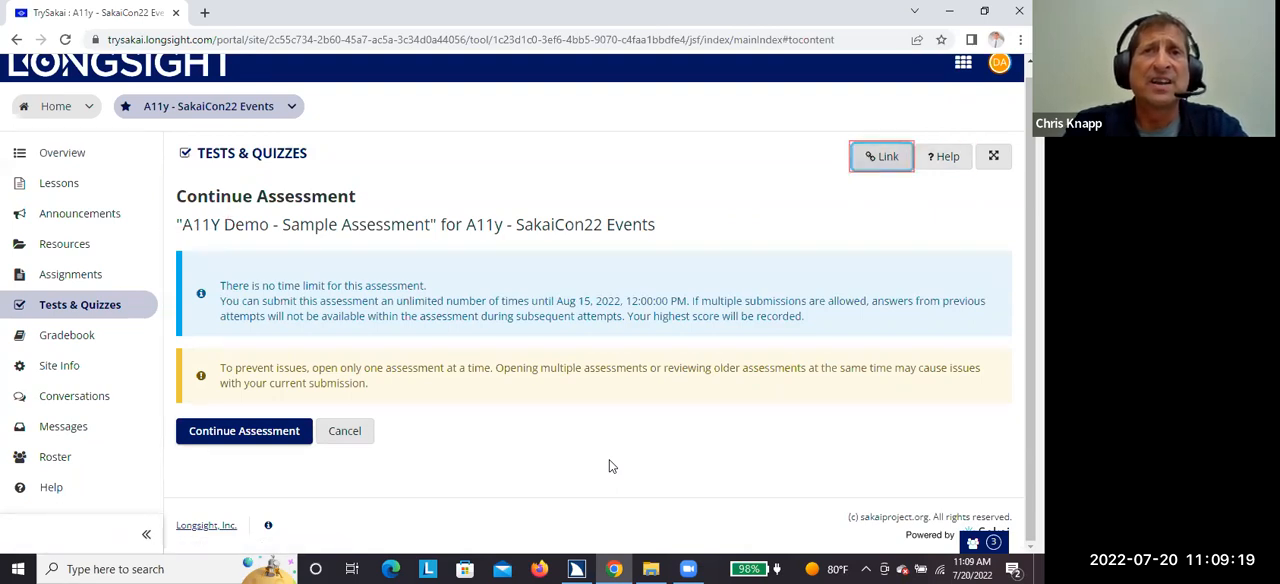
key(Tab)
key(Tab)
key(Tab)
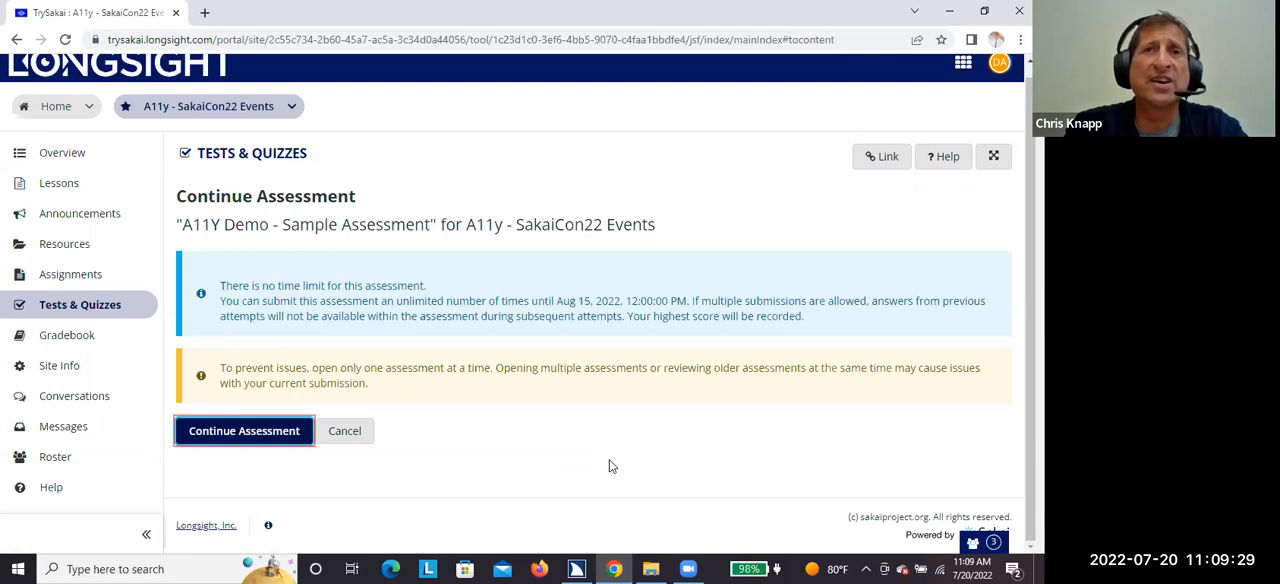
key(Return)
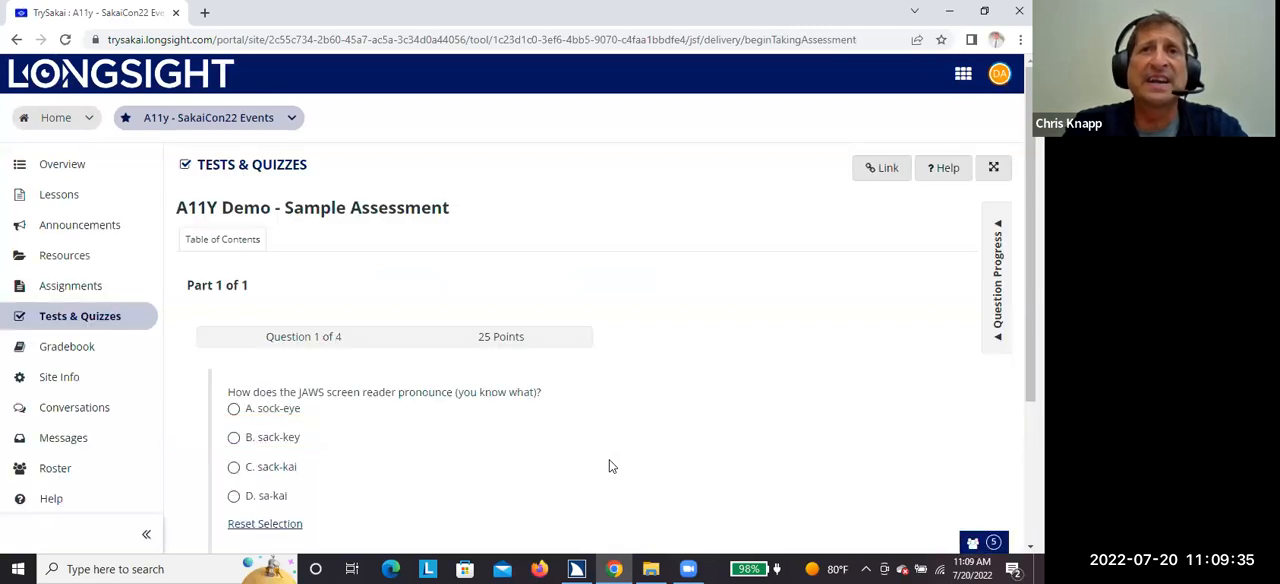
Read Question 1 of 4 and choose answer C, 'sack-kai', as how Sakai is pronounced
key(Return)
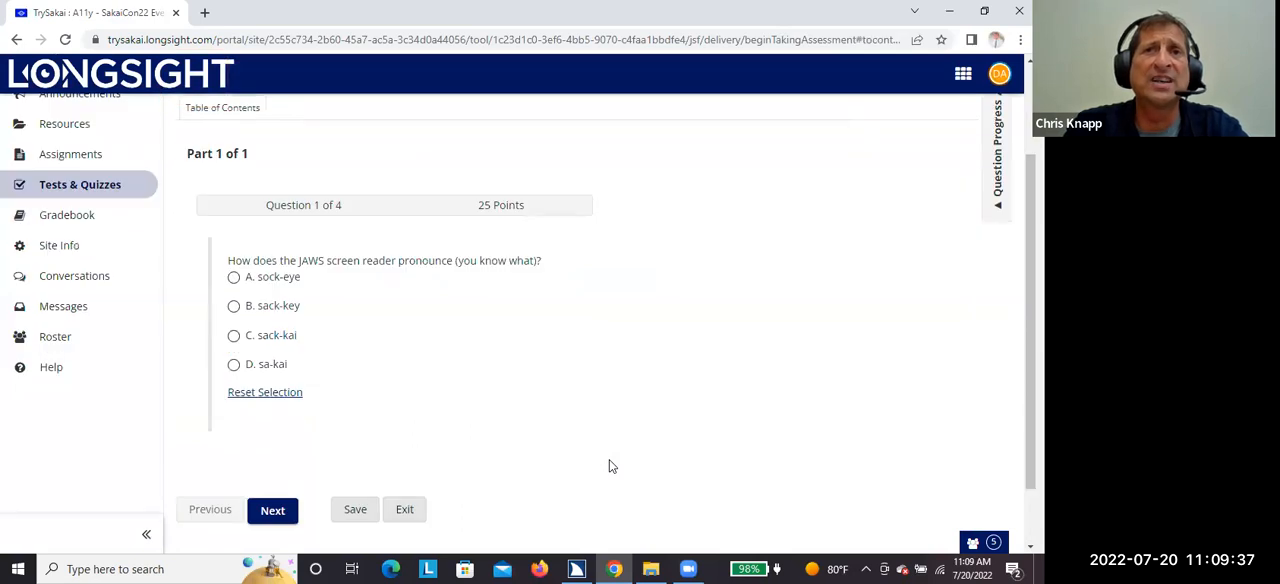
key(Down)
key(Down)
key(Down)
key(Down)
key(Down)
key(Down)
key(Down)
key(Down)
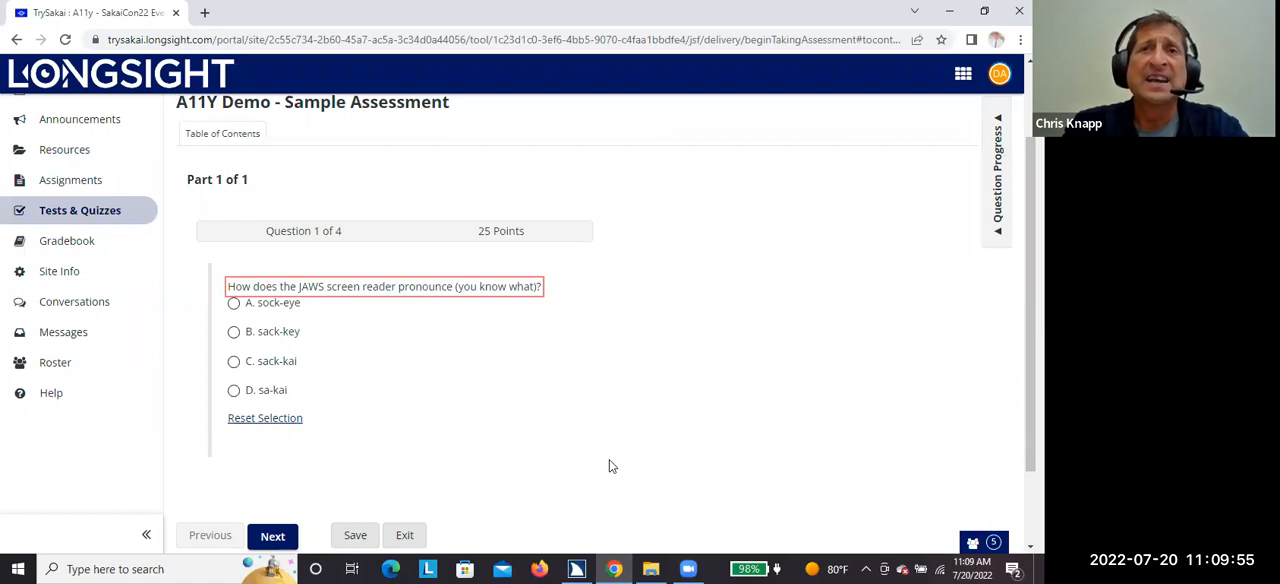
key(Down)
key(Down)
key(Down)
key(Down)
key(Down)
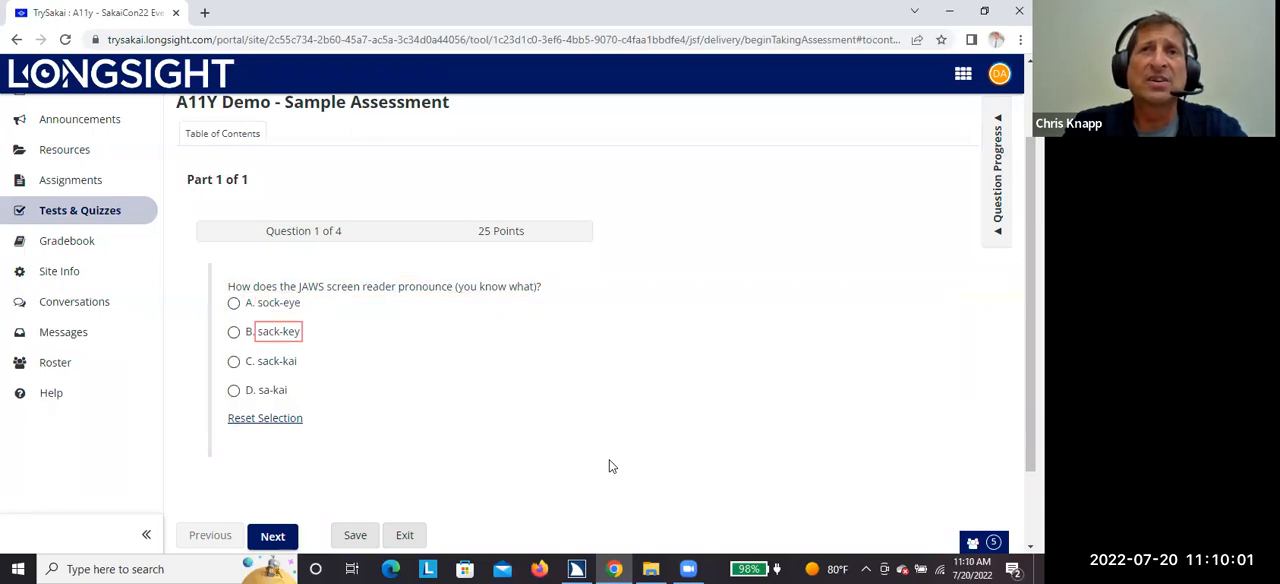
key(Down)
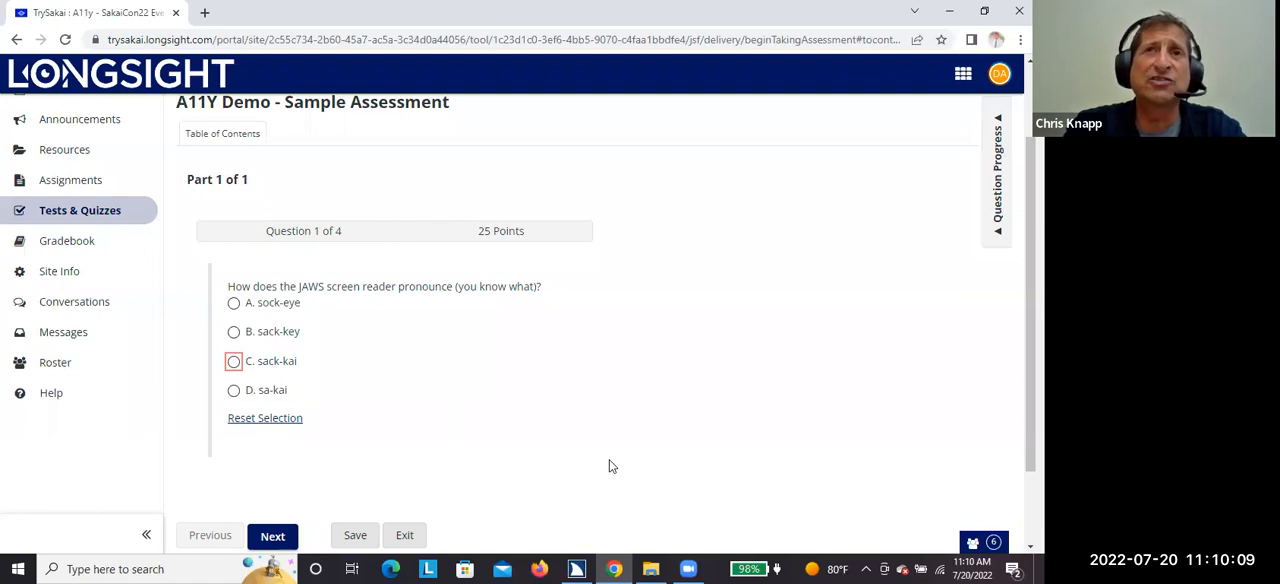
key(space)
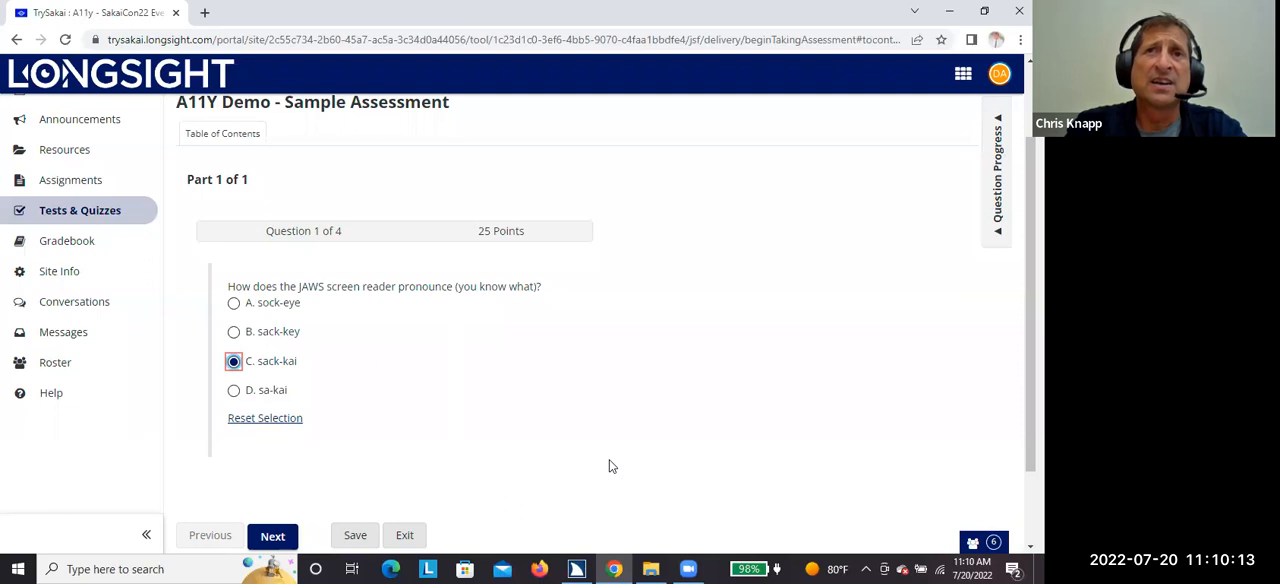
Advance with Next to Question 2 of 4 and read its number, points and text
key(Tab)
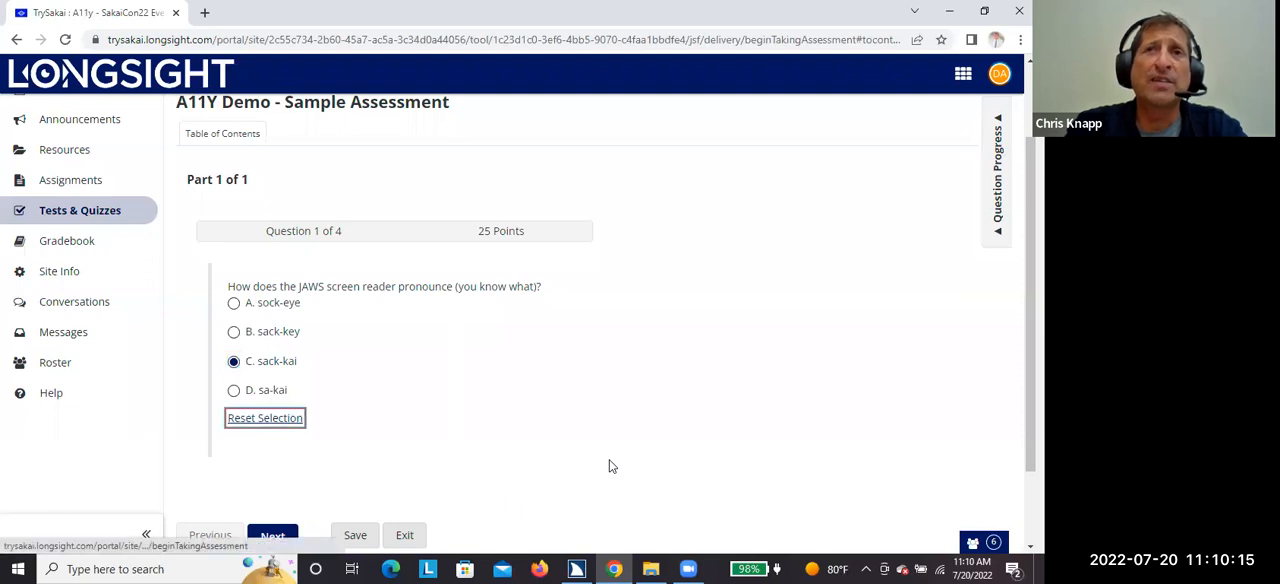
key(Tab)
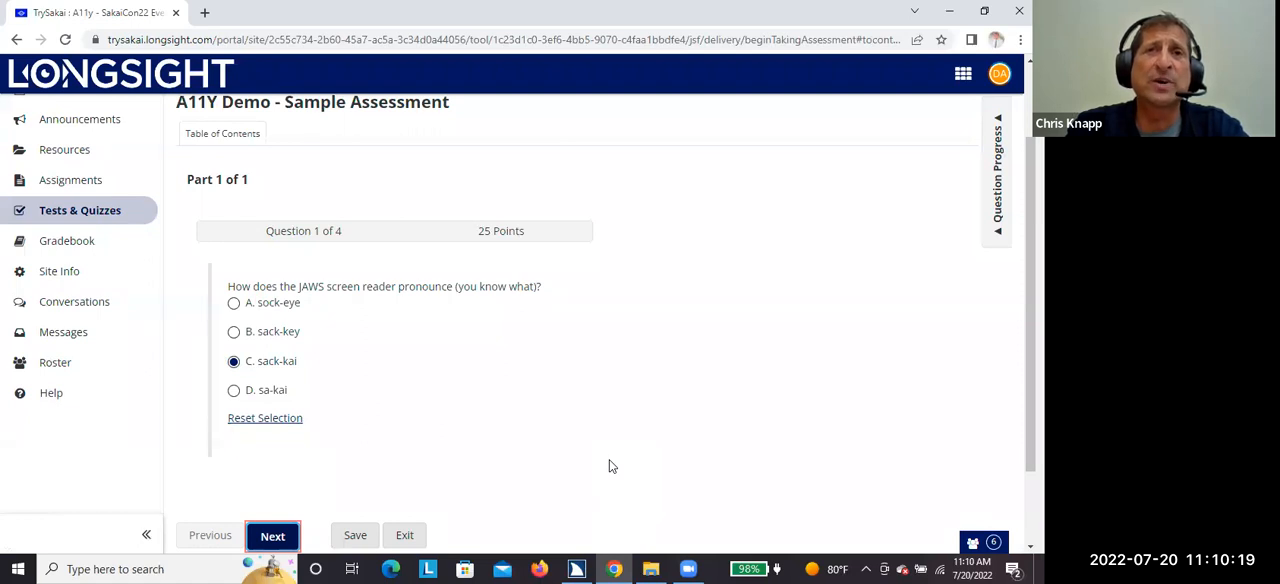
key(Return)
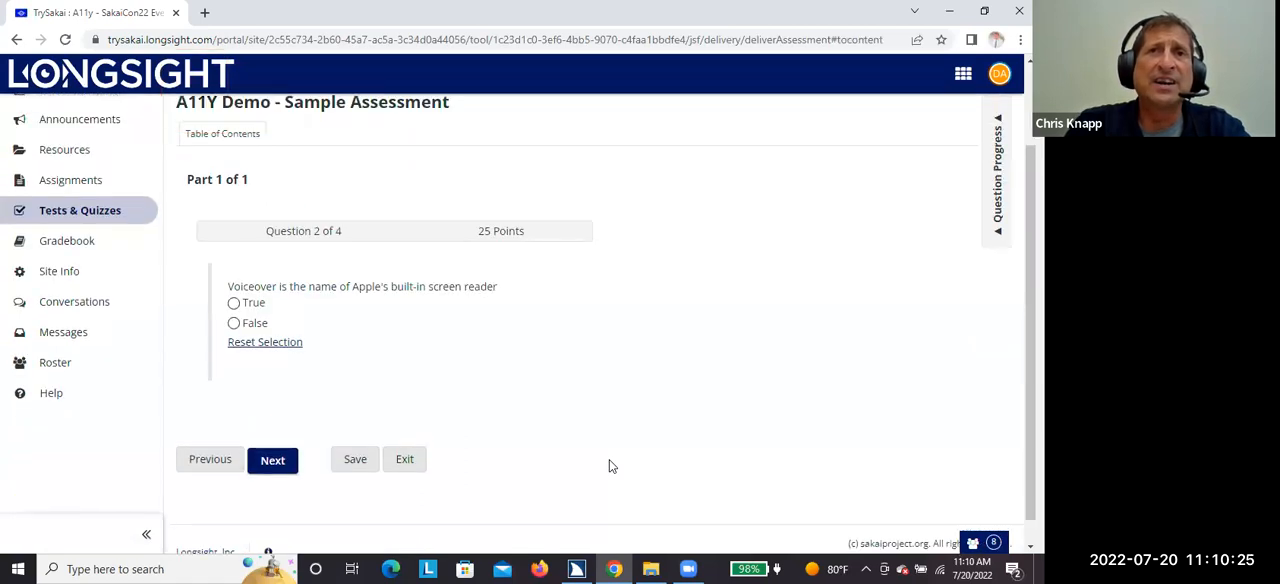
key(Tab)
key(Tab)
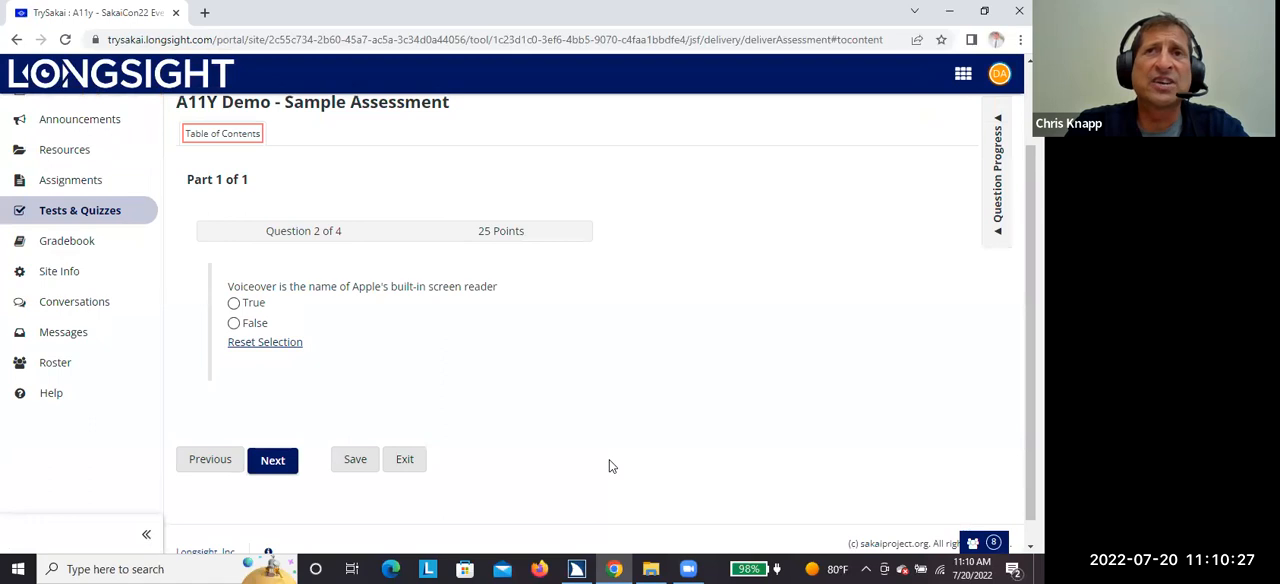
key(Tab)
key(Down)
Answer True to the VoiceOver question and continue with Next to Question 3 of 4
key(Down)
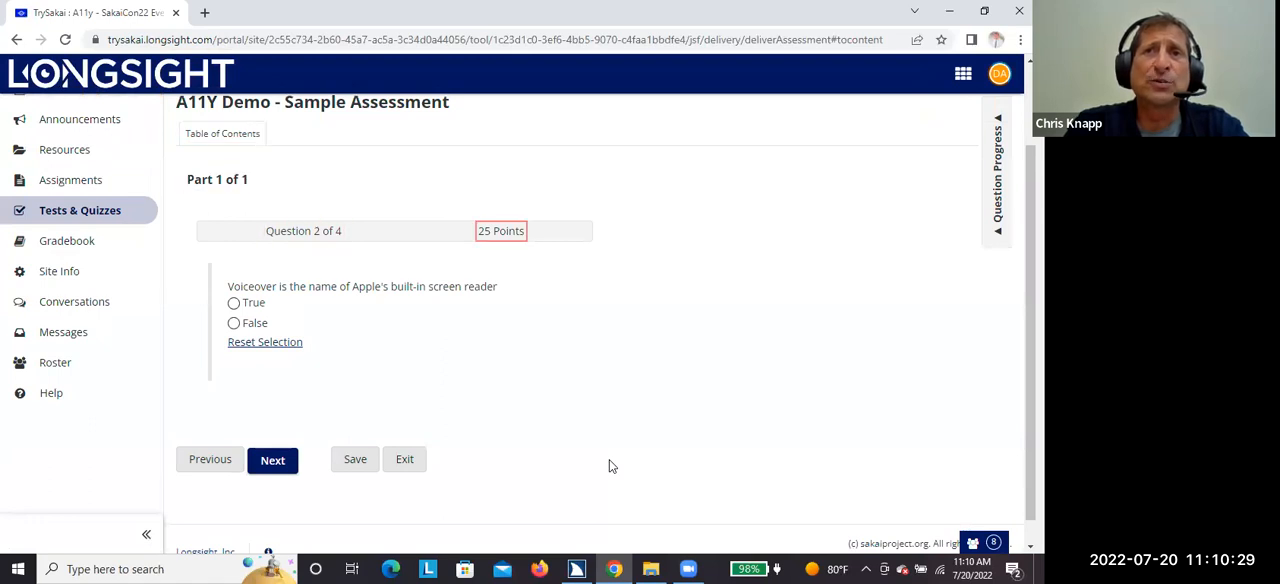
key(Down)
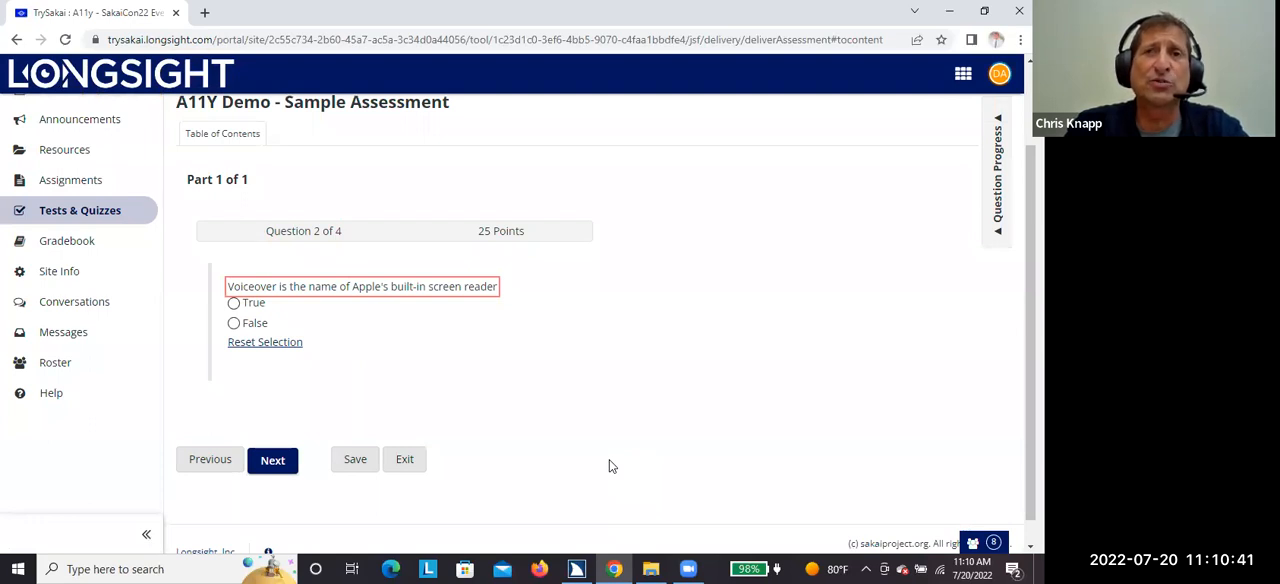
key(Tab)
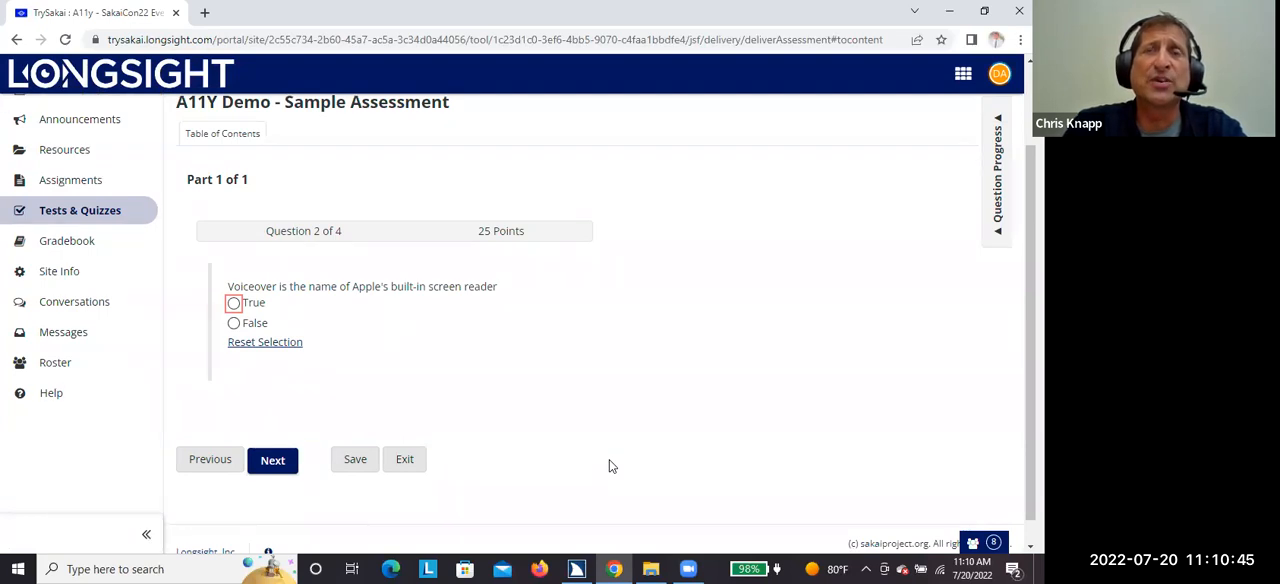
key(space)
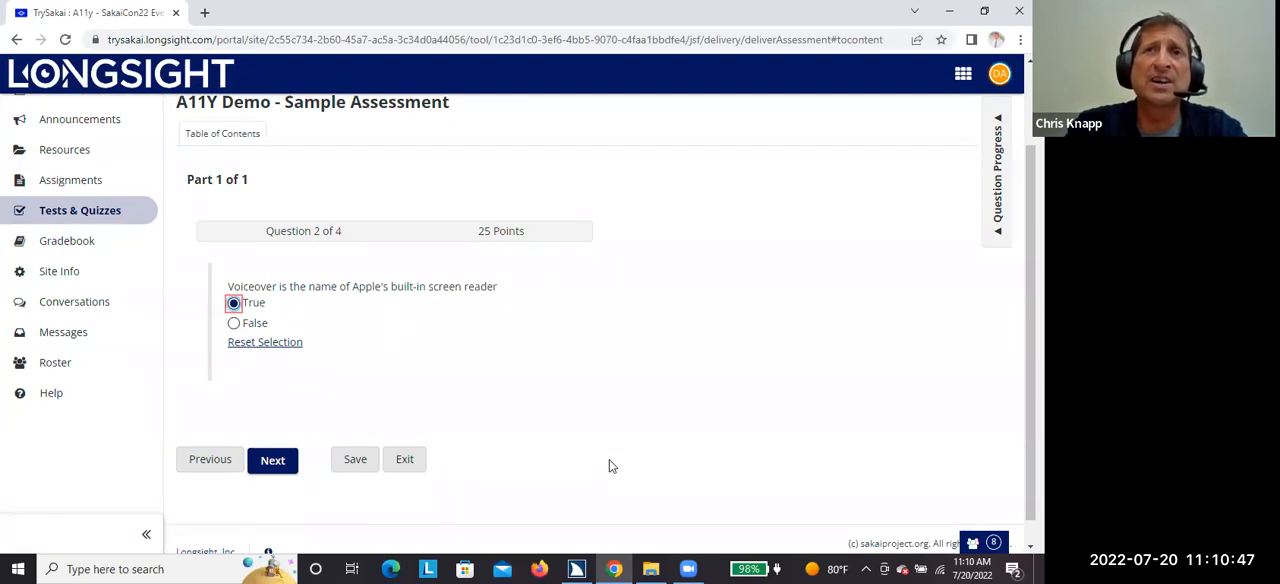
key(Tab)
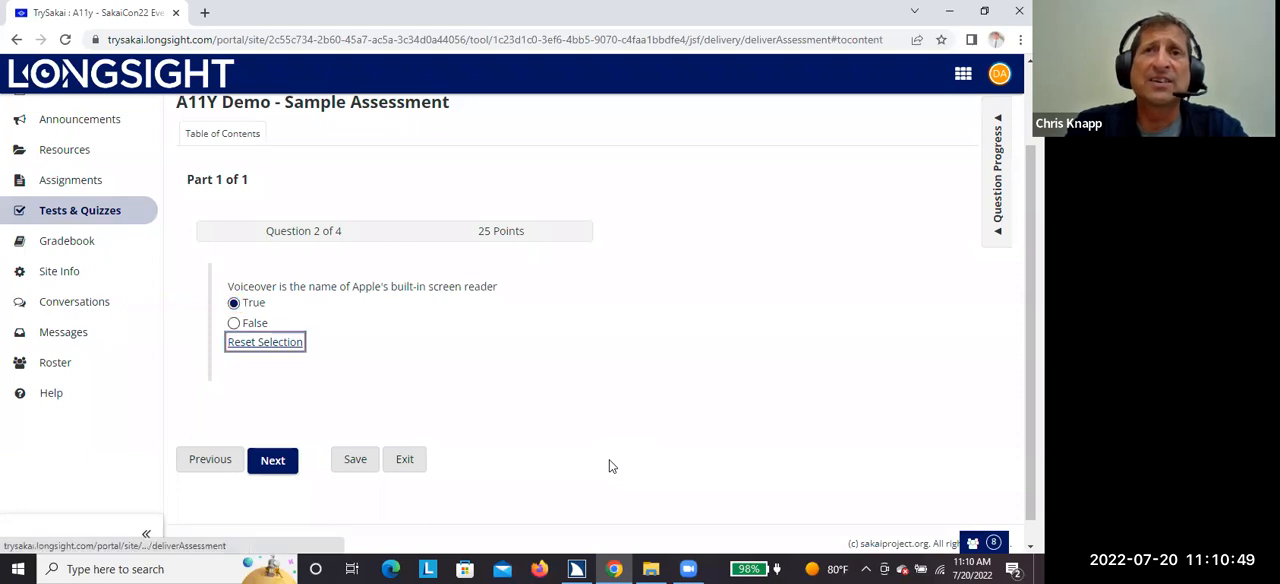
key(Tab)
key(Tab)
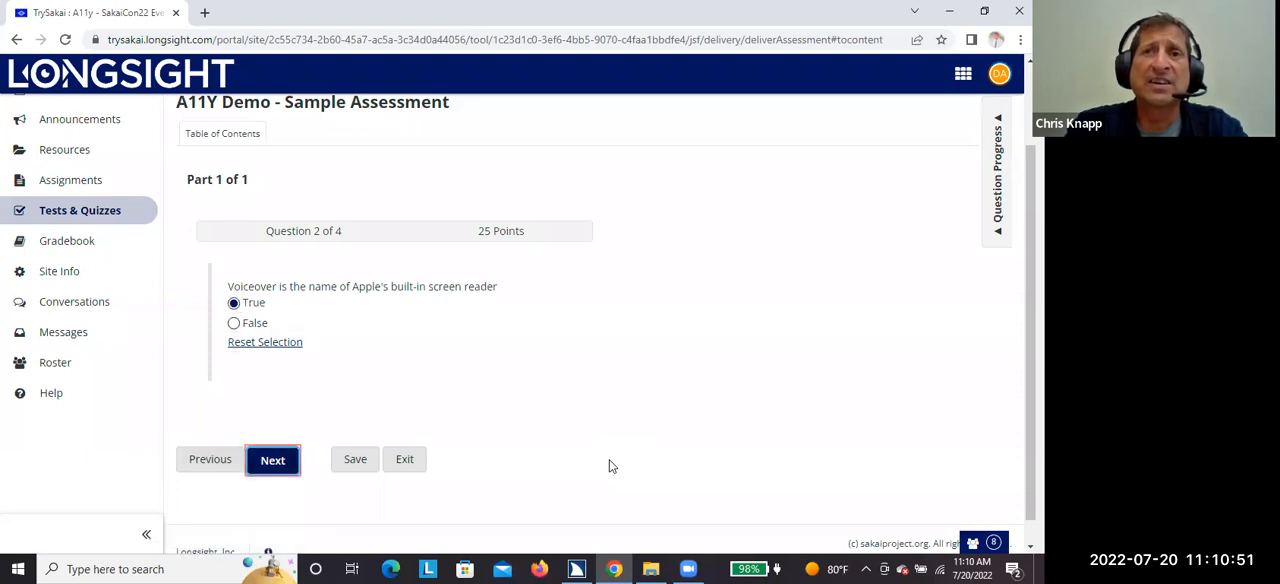
key(Return)
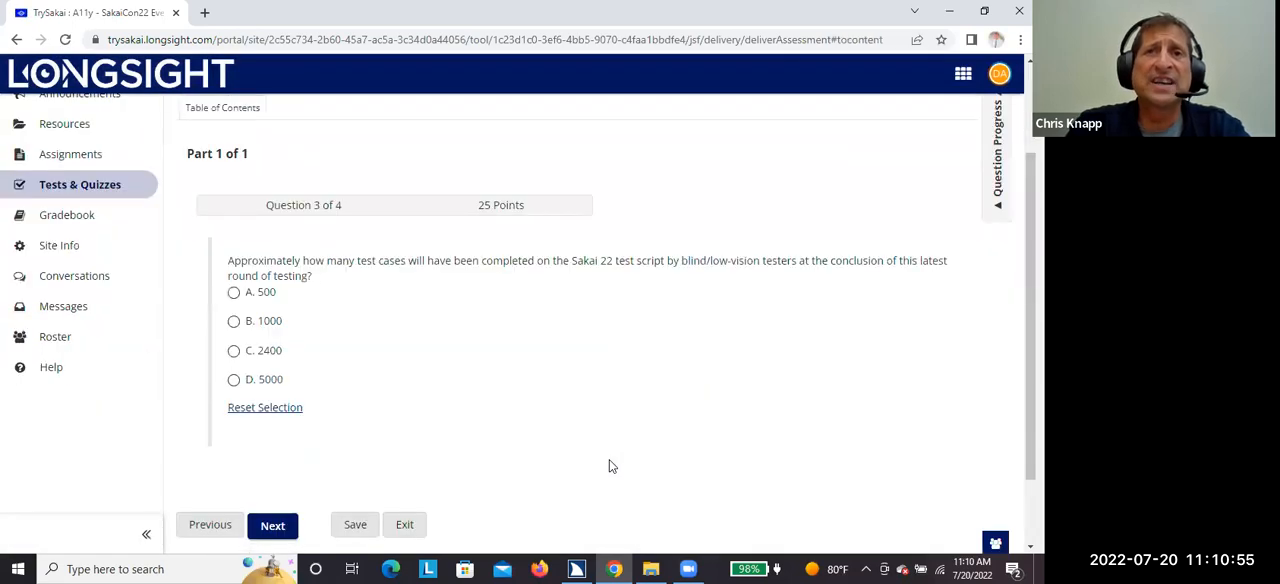
Choose answer C, '2400', for the test-cases question and continue with Next to Question 4 of 4
key(Tab)
key(Tab)
key(Tab)
key(Tab)
key(Tab)
key(Tab)
key(Tab)
key(Tab)
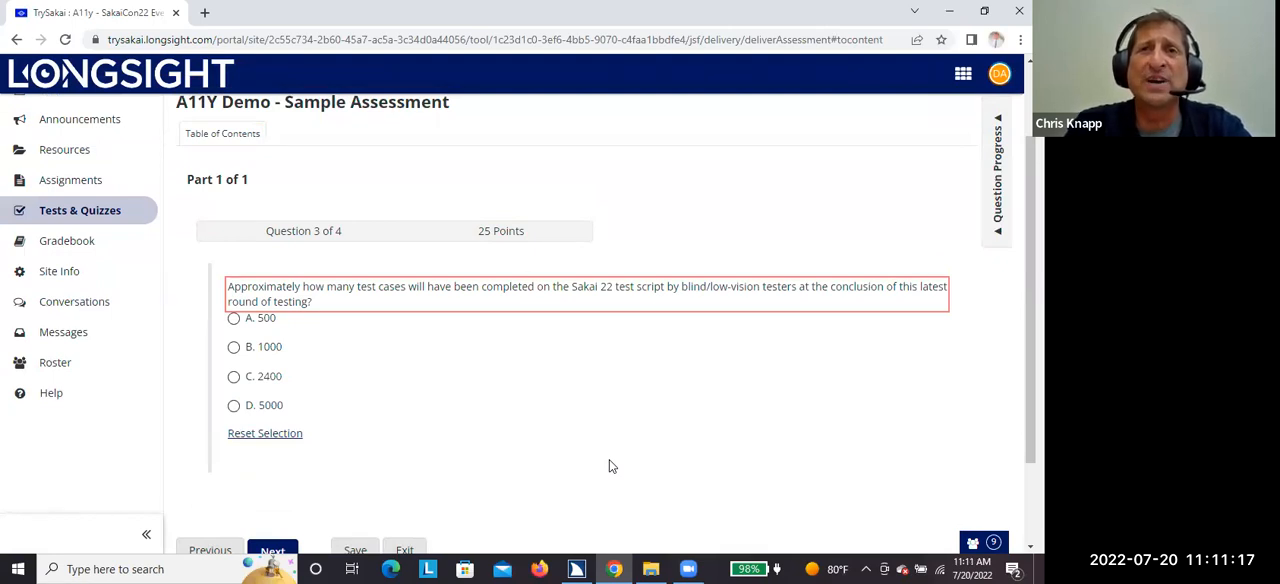
key(Tab)
key(Tab)
key(Down)
key(Down)
key(Down)
key(Down)
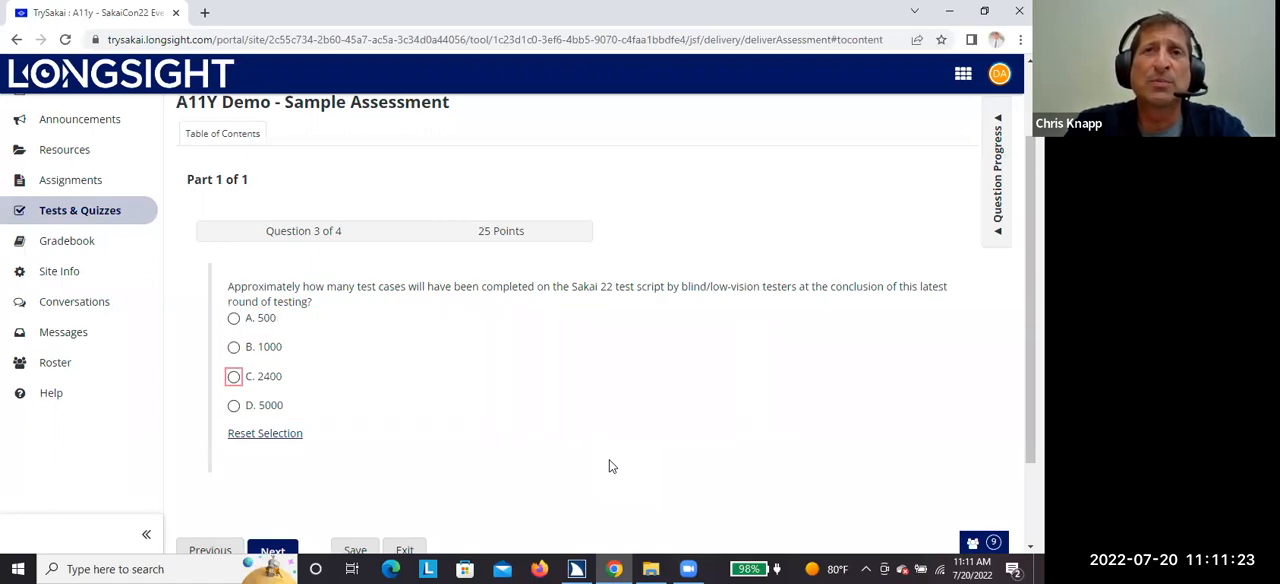
key(space)
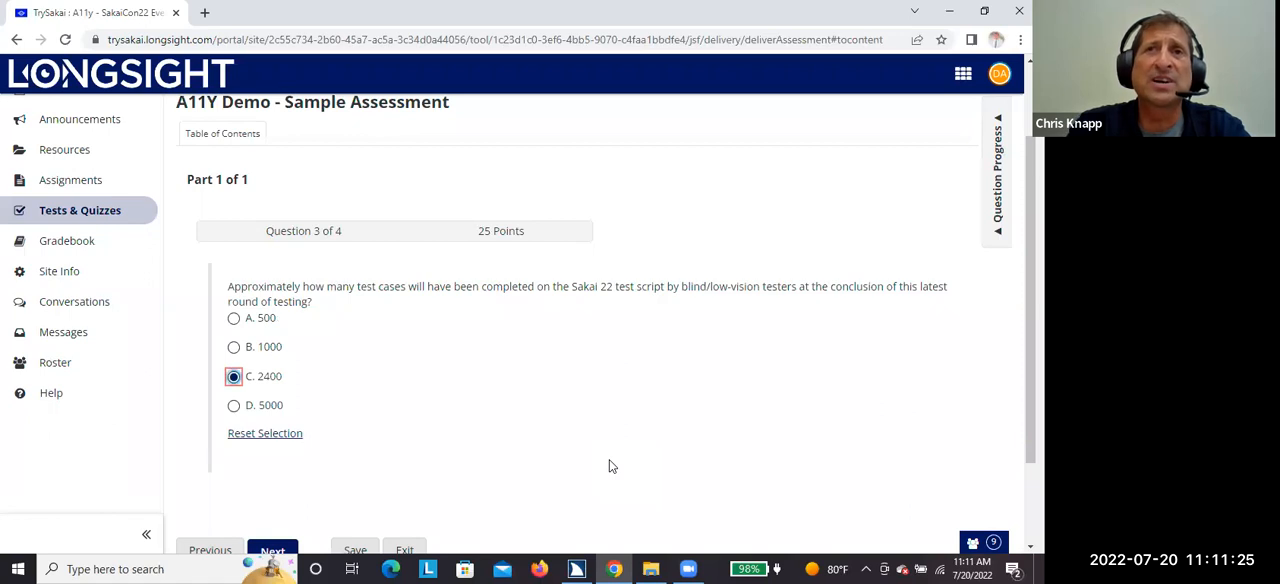
key(Tab)
key(Tab)
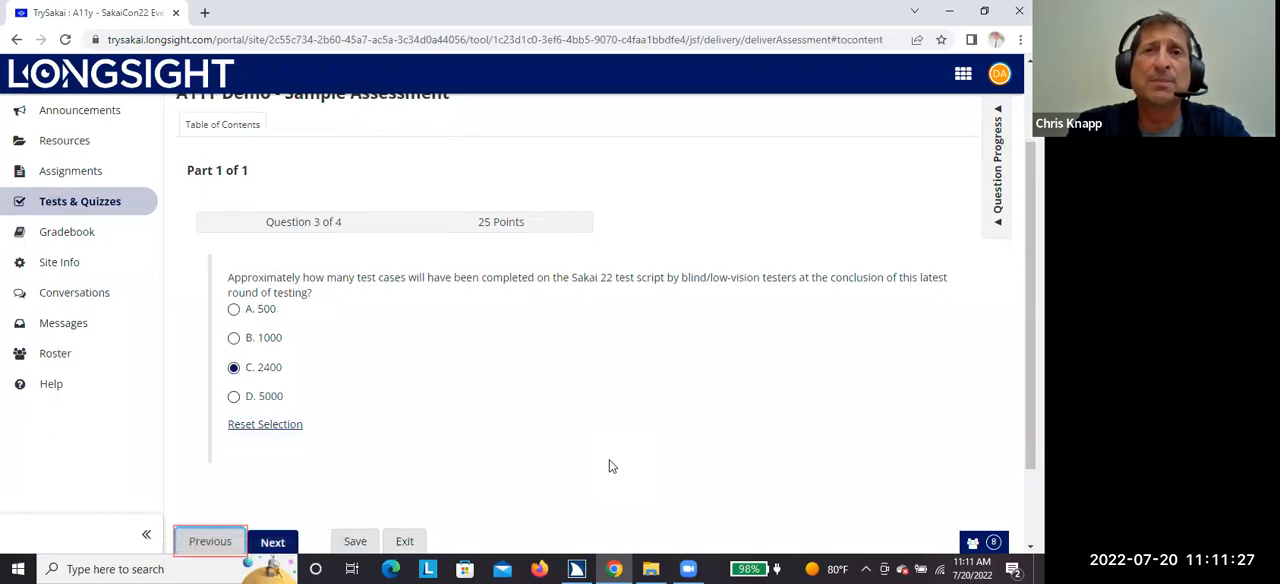
key(Tab)
key(Return)
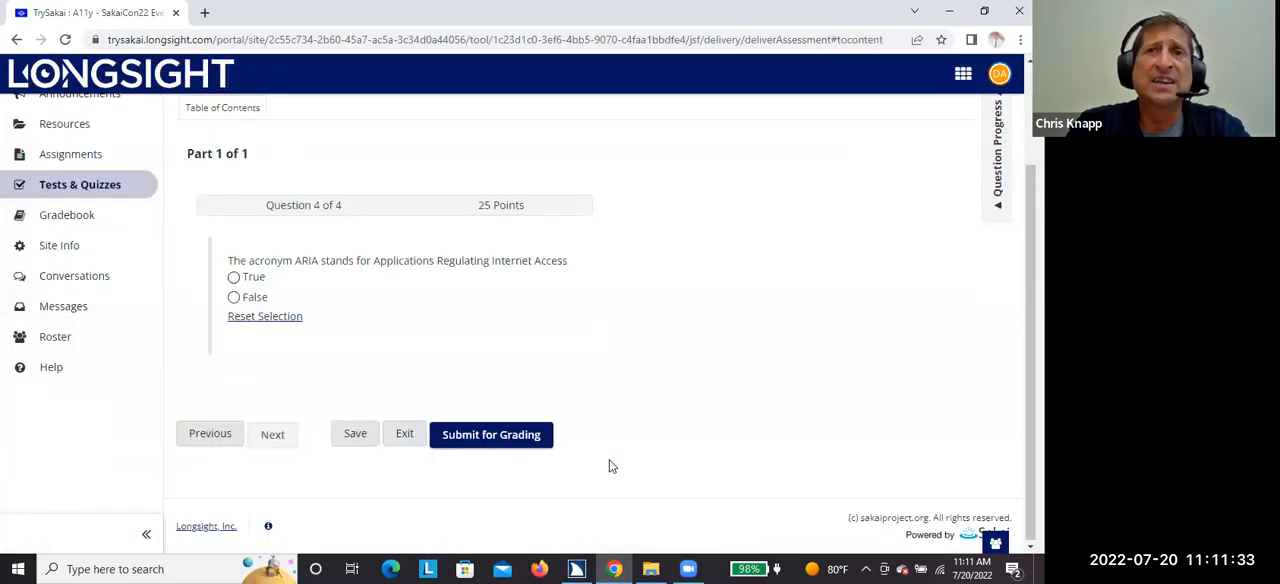
Answer False to the ARIA acronym question and move past Previous and Save to the Exit button
key(Tab)
key(Tab)
key(Tab)
key(Tab)
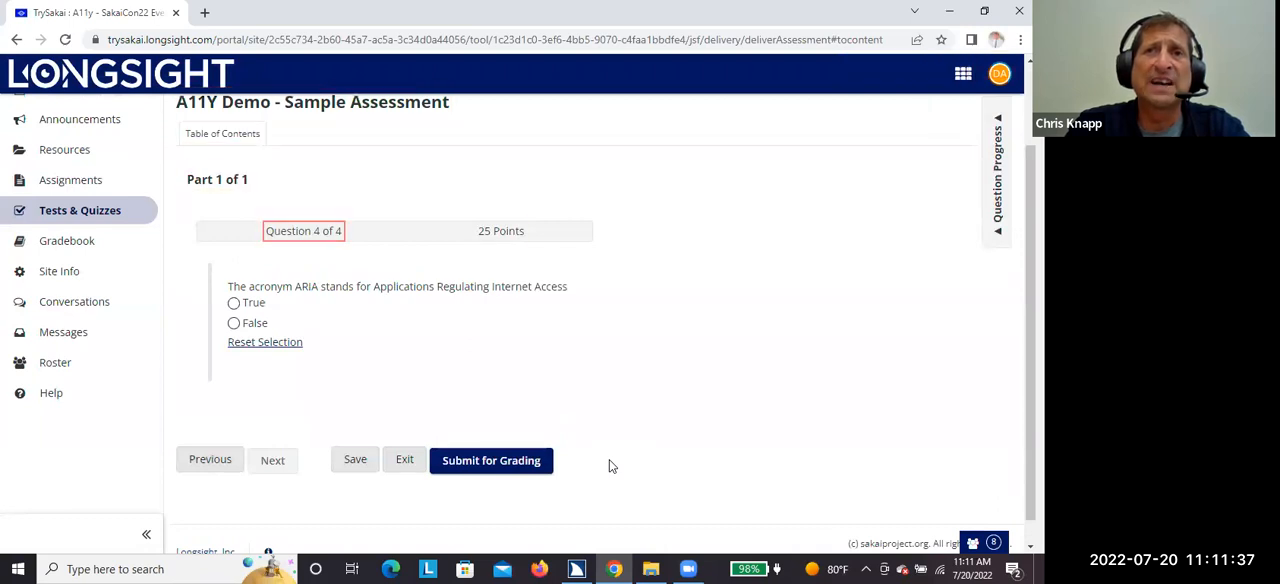
key(Tab)
key(Tab)
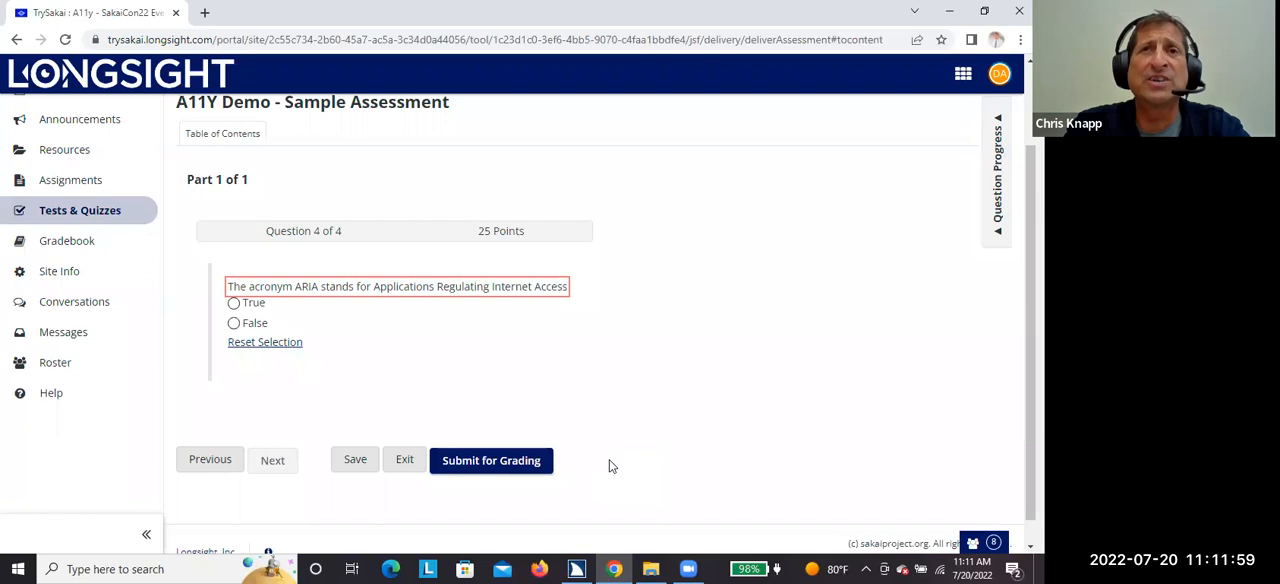
key(Tab)
key(Down)
key(space)
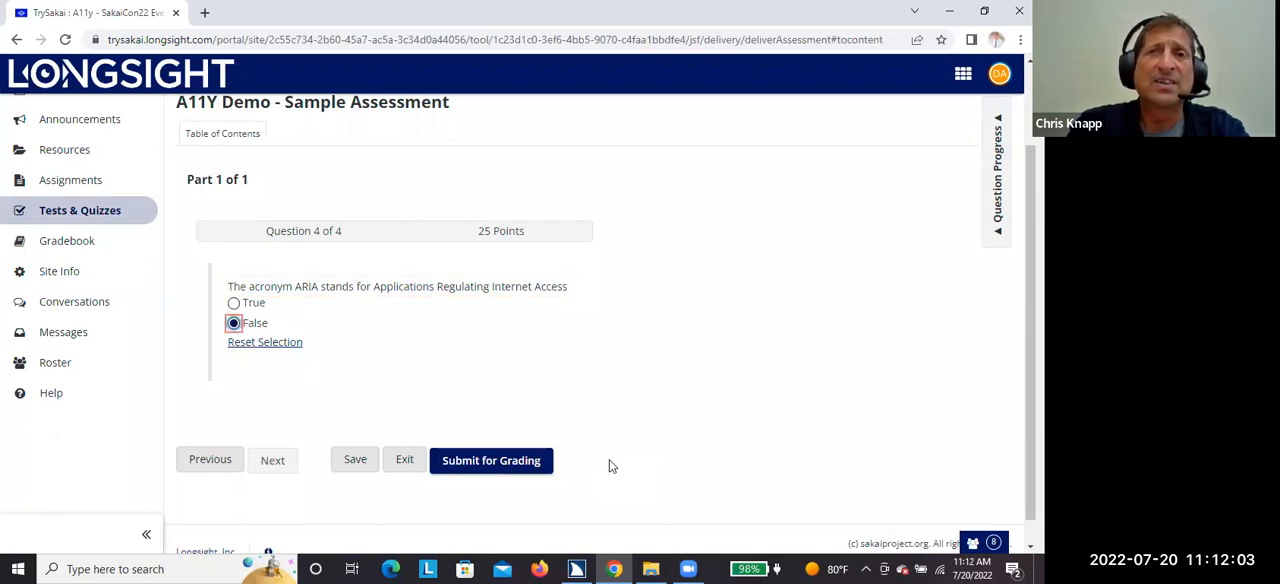
key(Tab)
key(Tab)
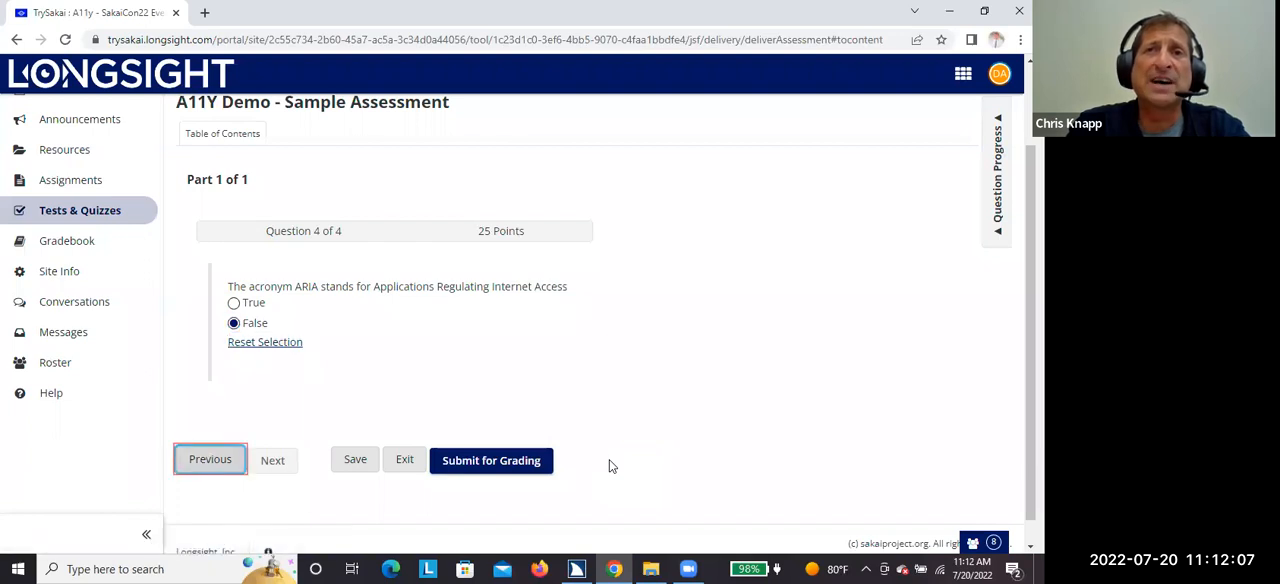
key(Tab)
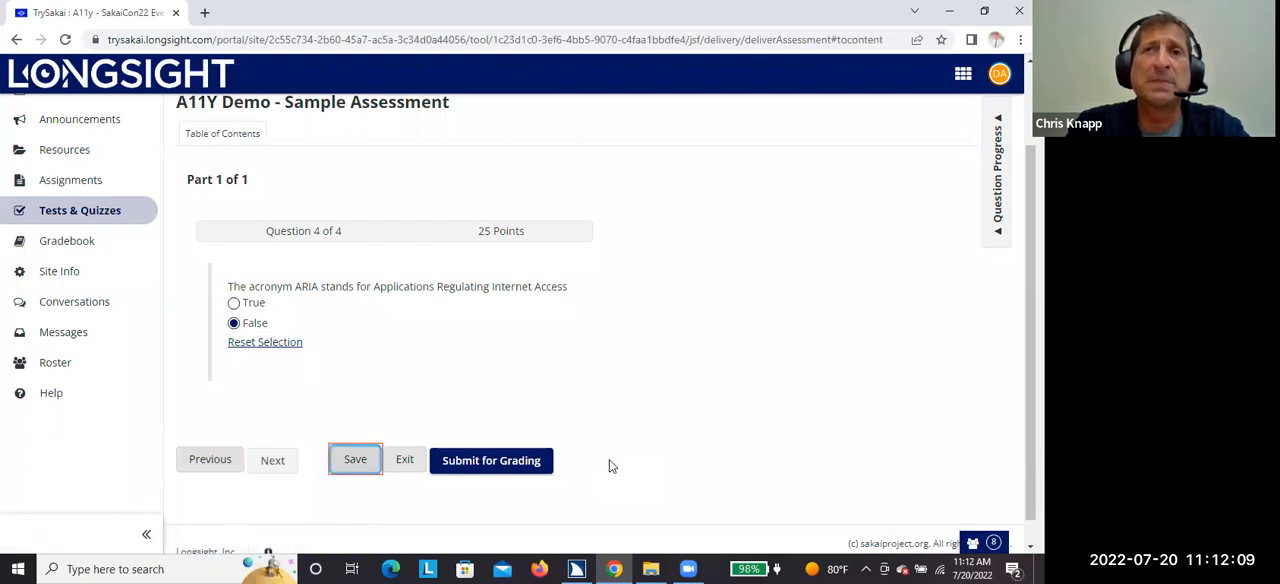
key(Tab)
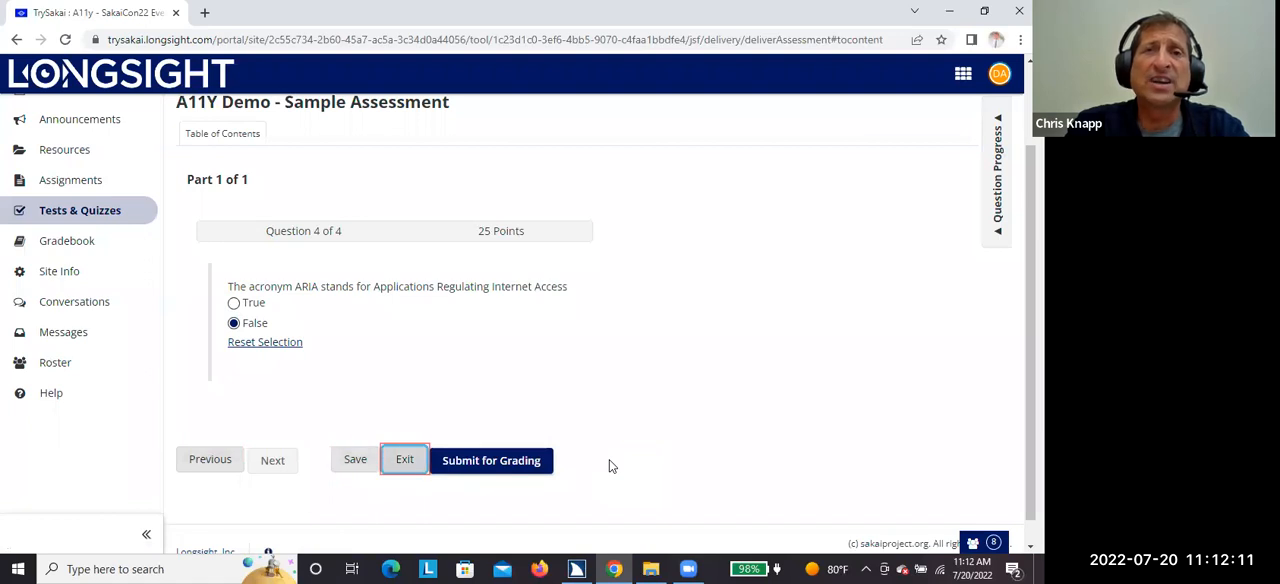
key(Return)
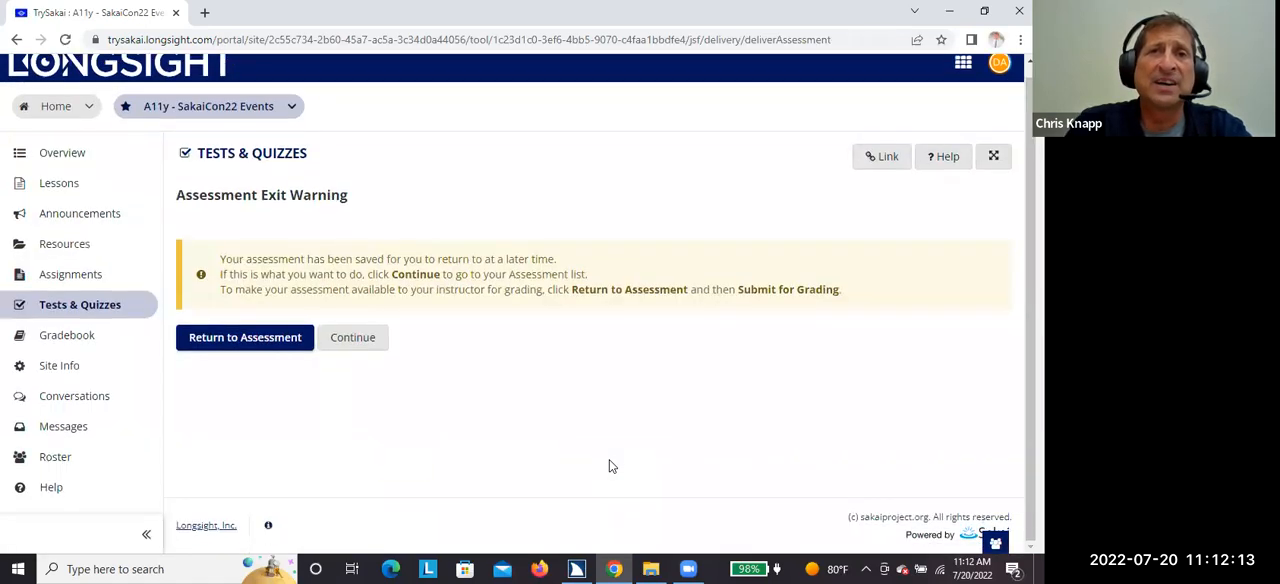
key(Tab)
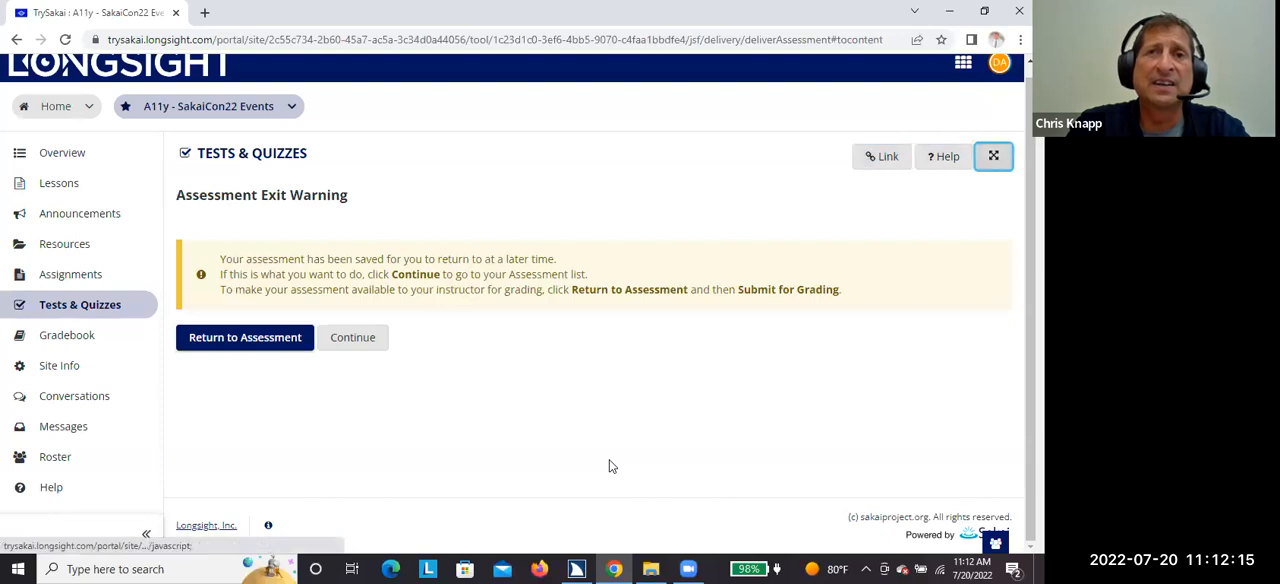
key(Tab)
key(Return)
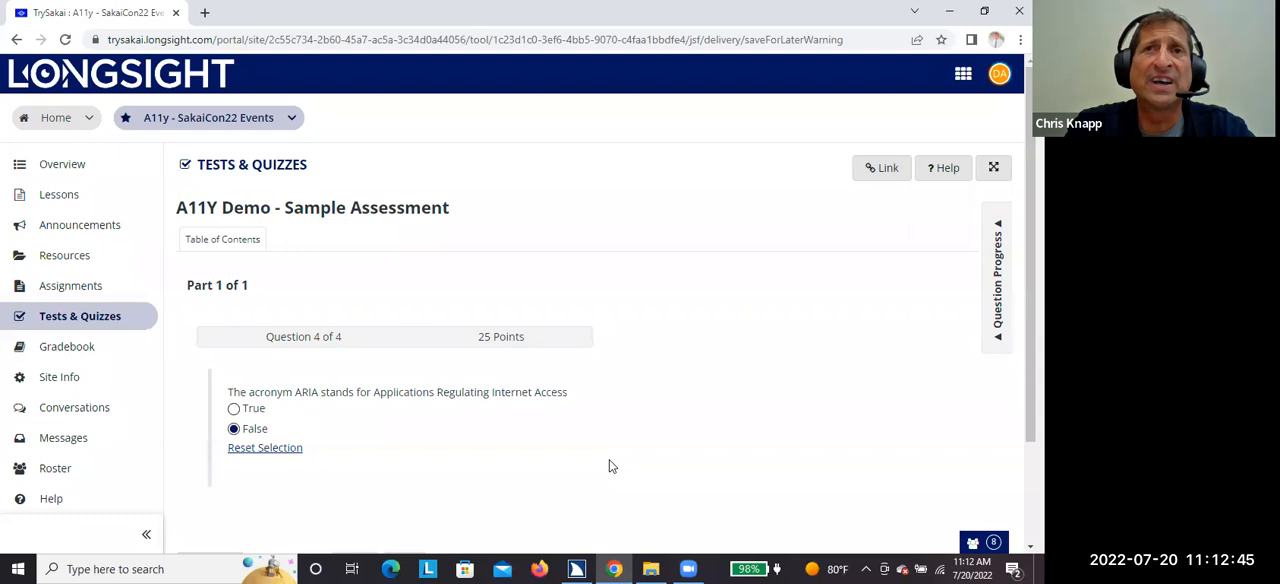
Go to the site's Announcements tool and read down to its View filter
key(Tab)
key(Tab)
key(Tab)
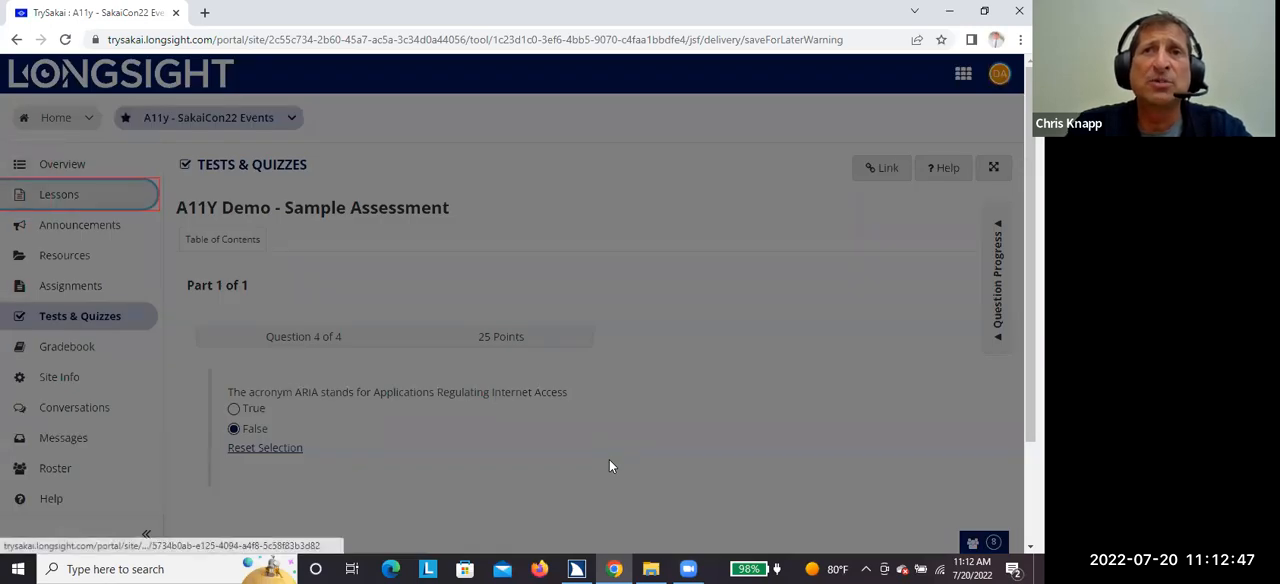
key(Tab)
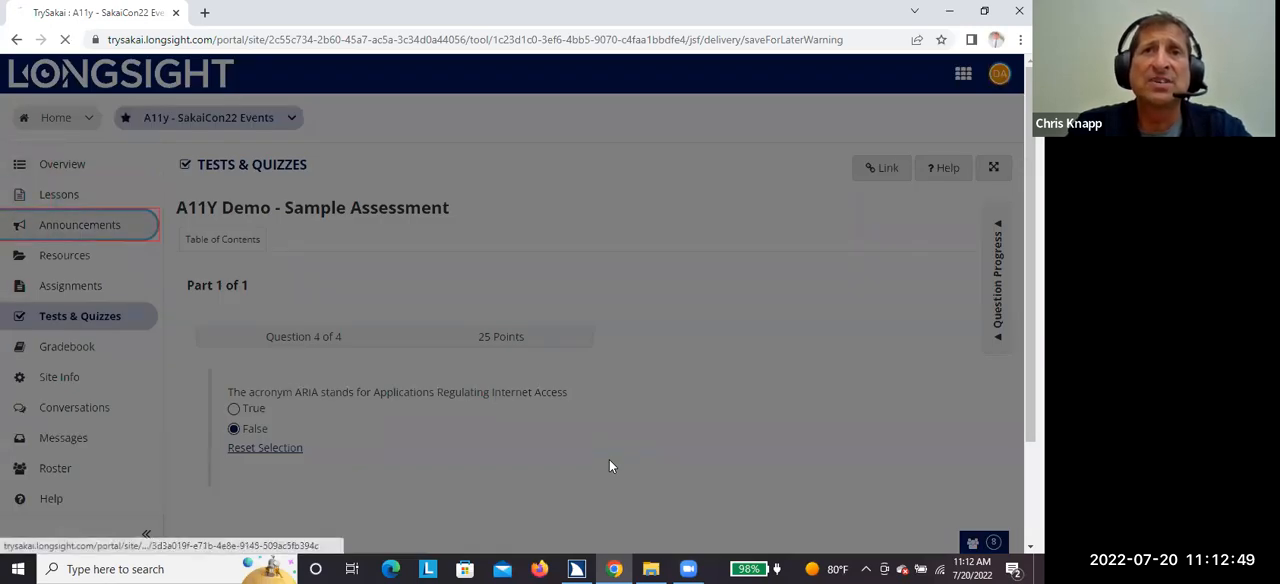
key(Return)
key(Tab)
key(Return)
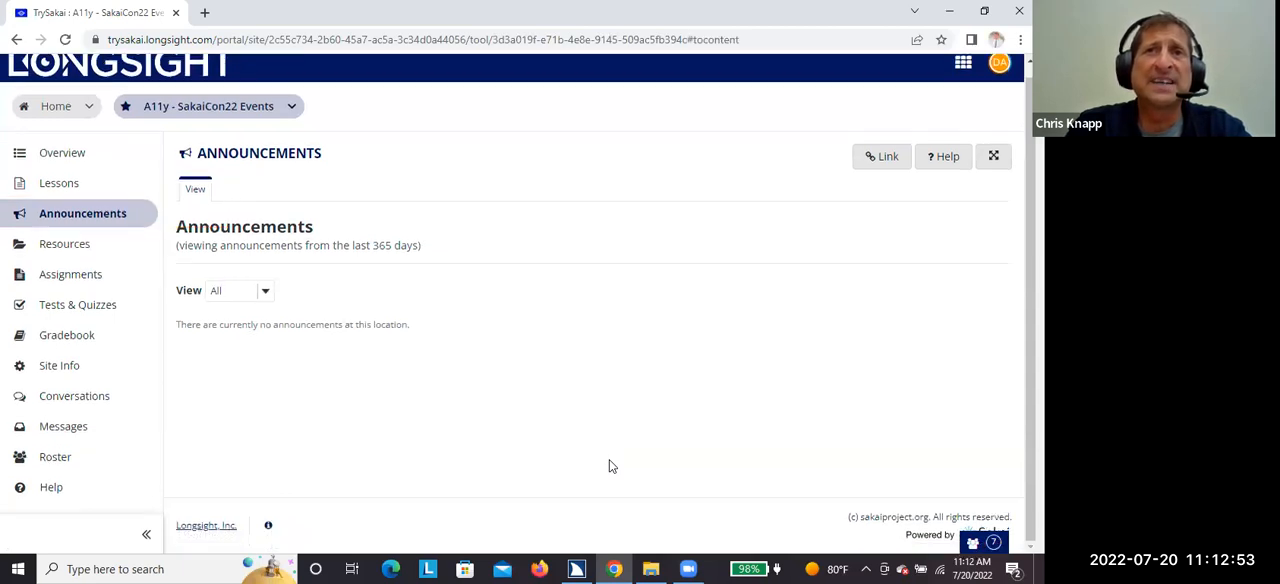
key(Tab)
key(Tab)
key(Tab)
key(Tab)
key(Down)
key(Down)
key(Down)
key(Down)
key(Down)
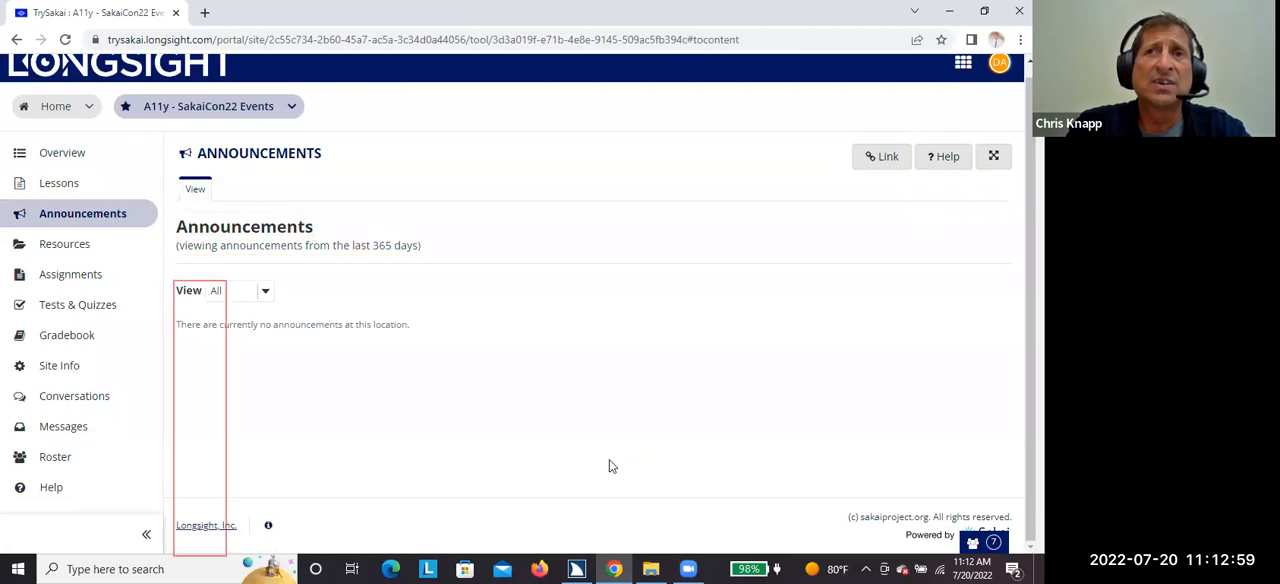
key(Down)
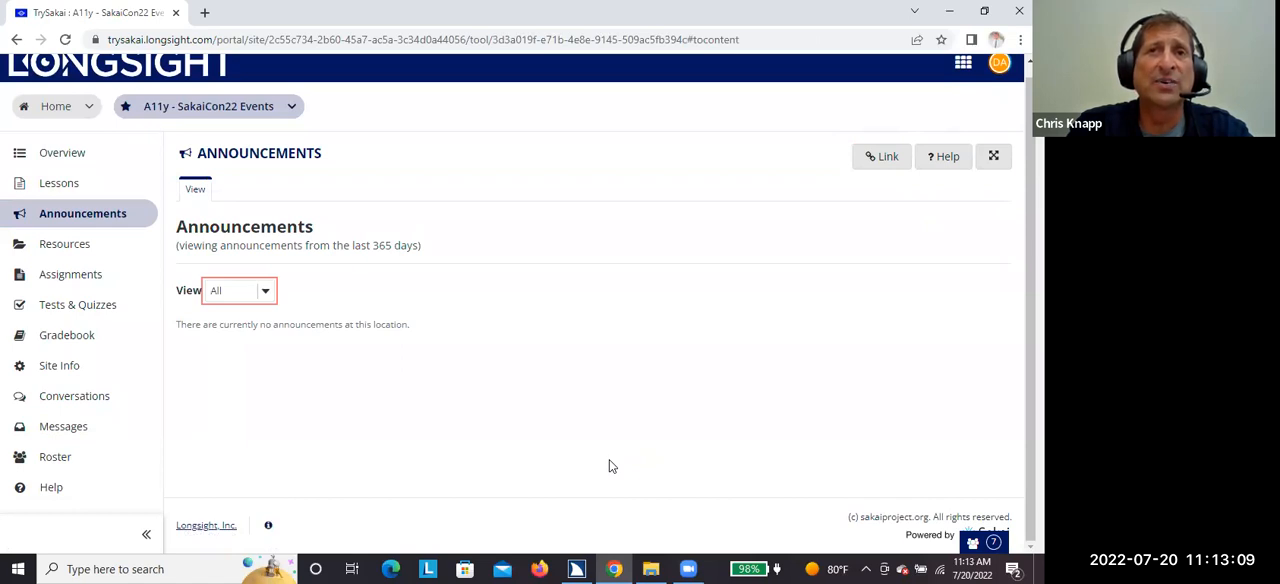
Browse the View choices All, Public and By group, keeping All selected
key(alt+Down)
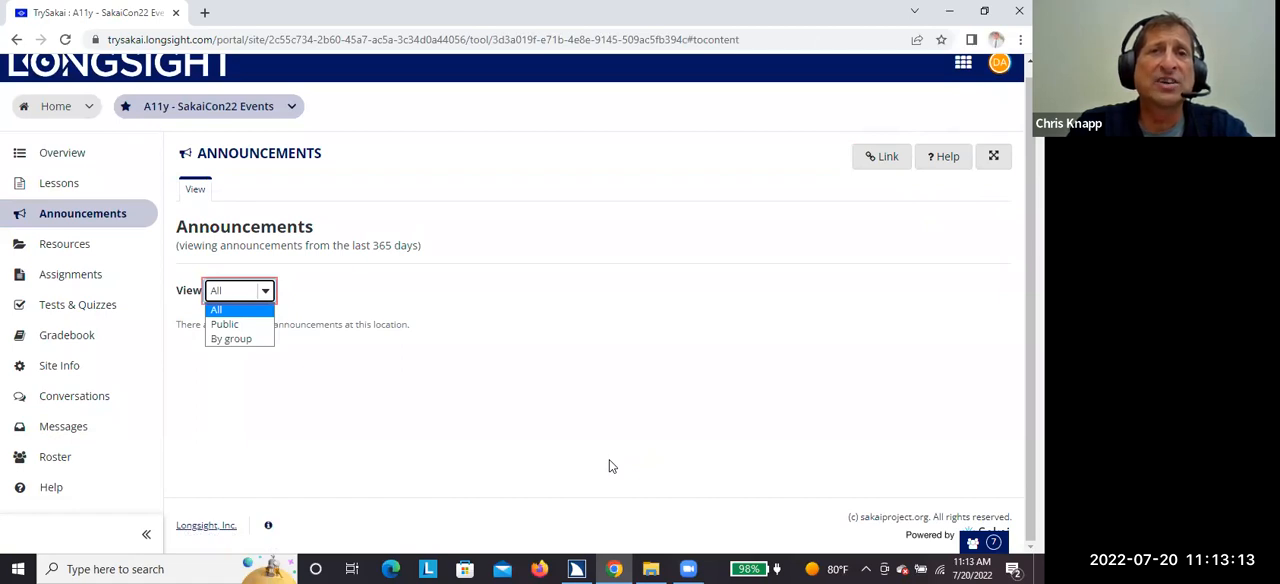
key(Down)
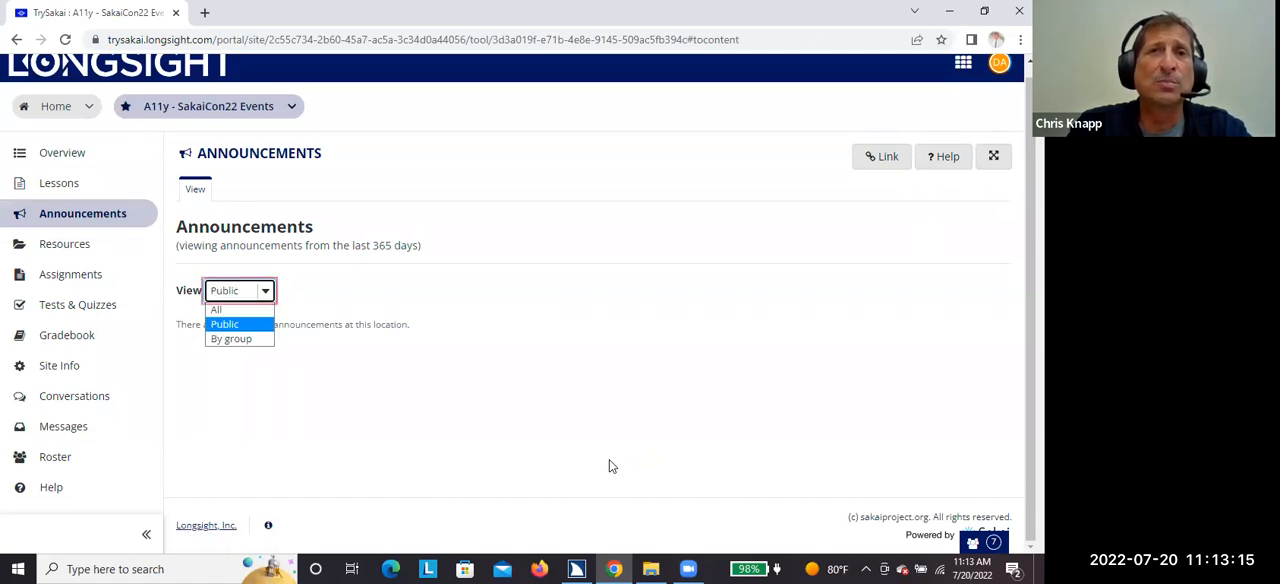
key(Down)
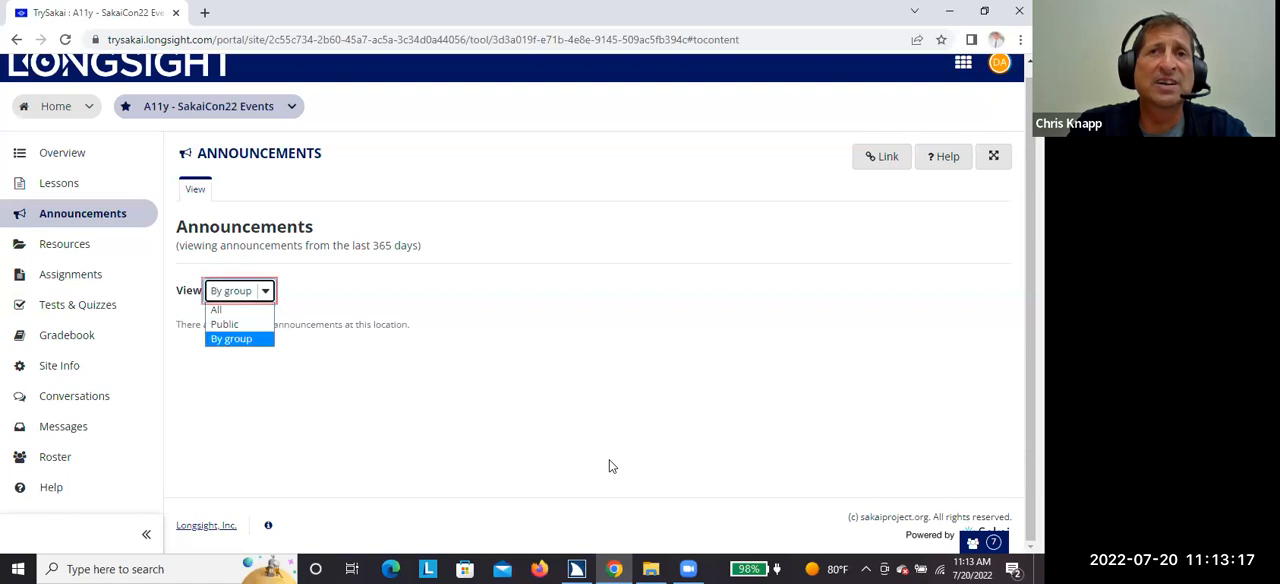
key(Up)
key(Up)
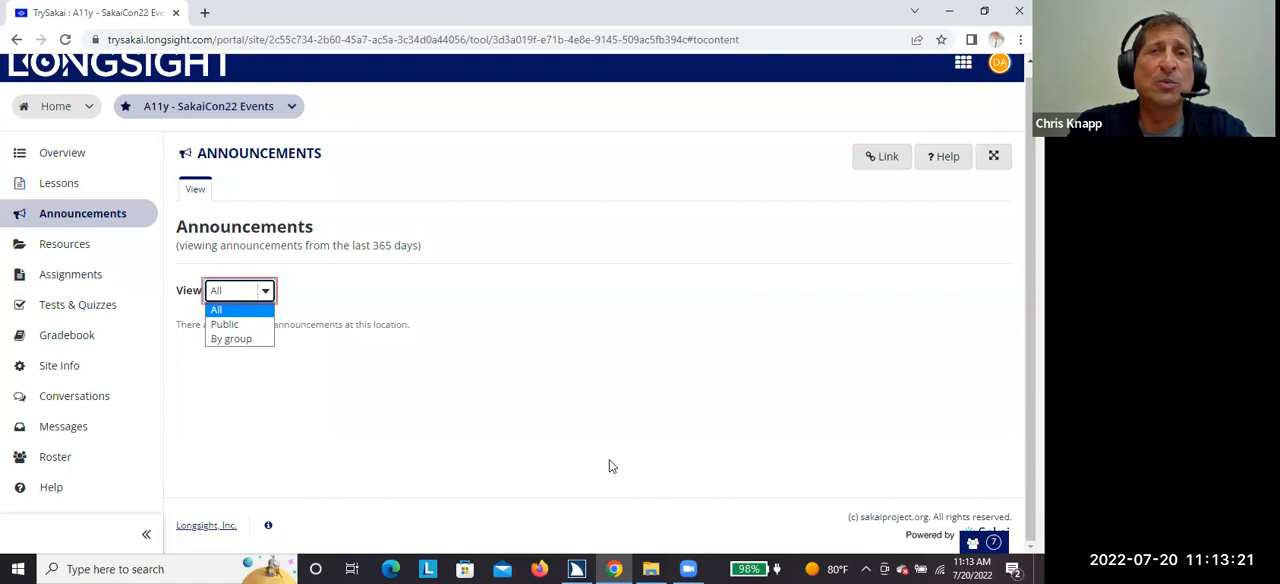
key(Return)
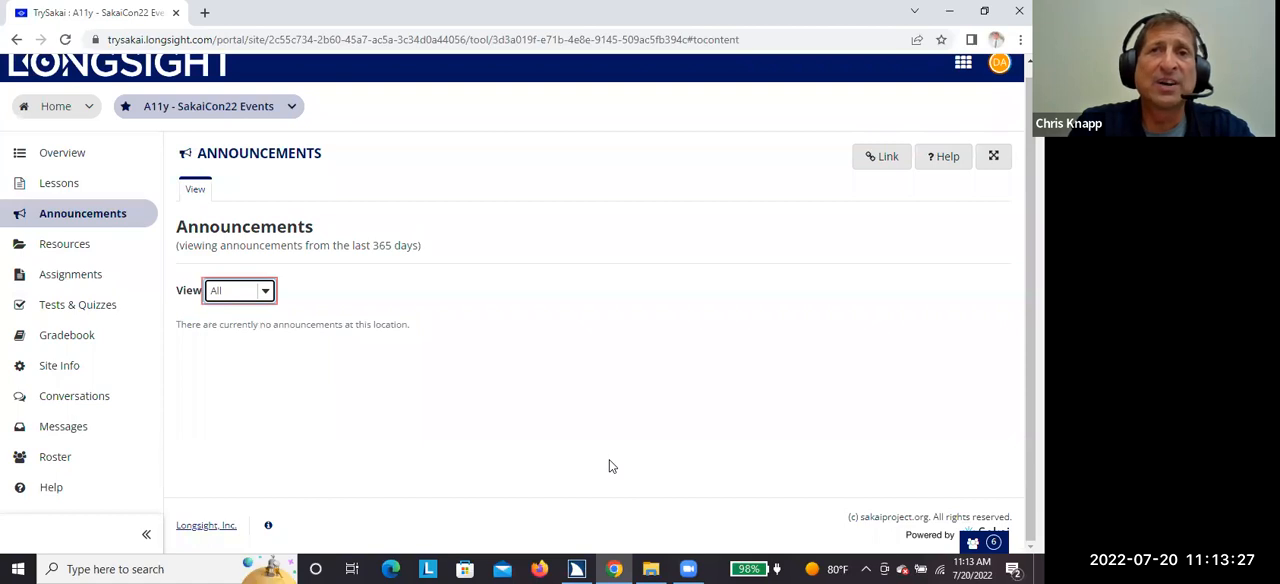
Go to the Lessons page 'JAWS Presents: Screen Reader Basics' and jump to its Screen Reader Examples heading
key(Tab)
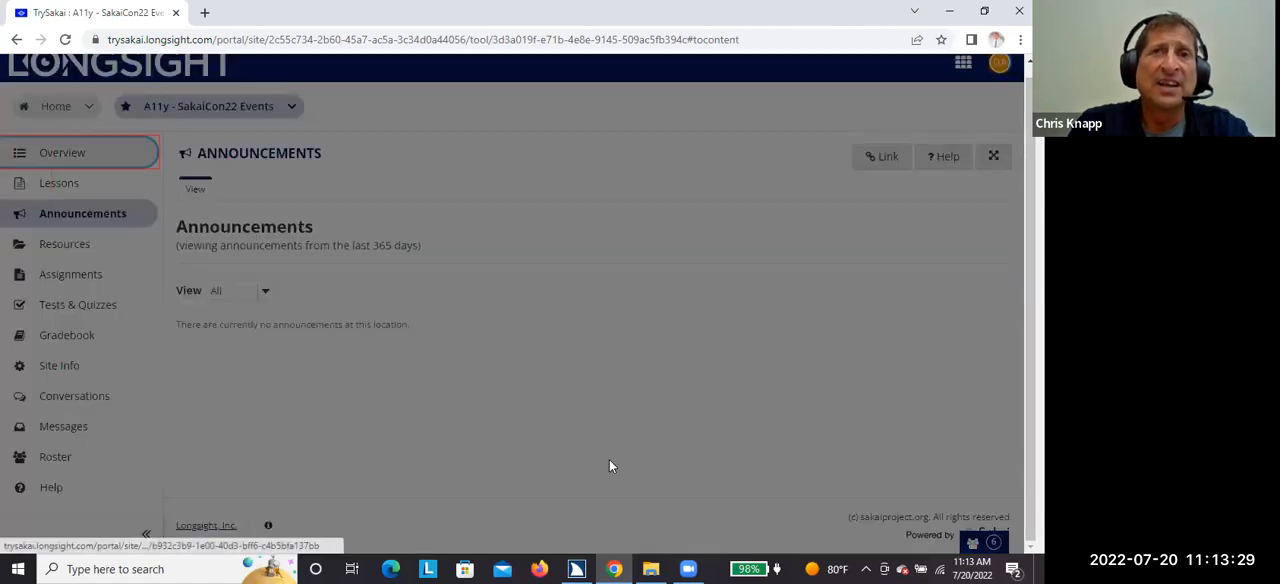
key(Tab)
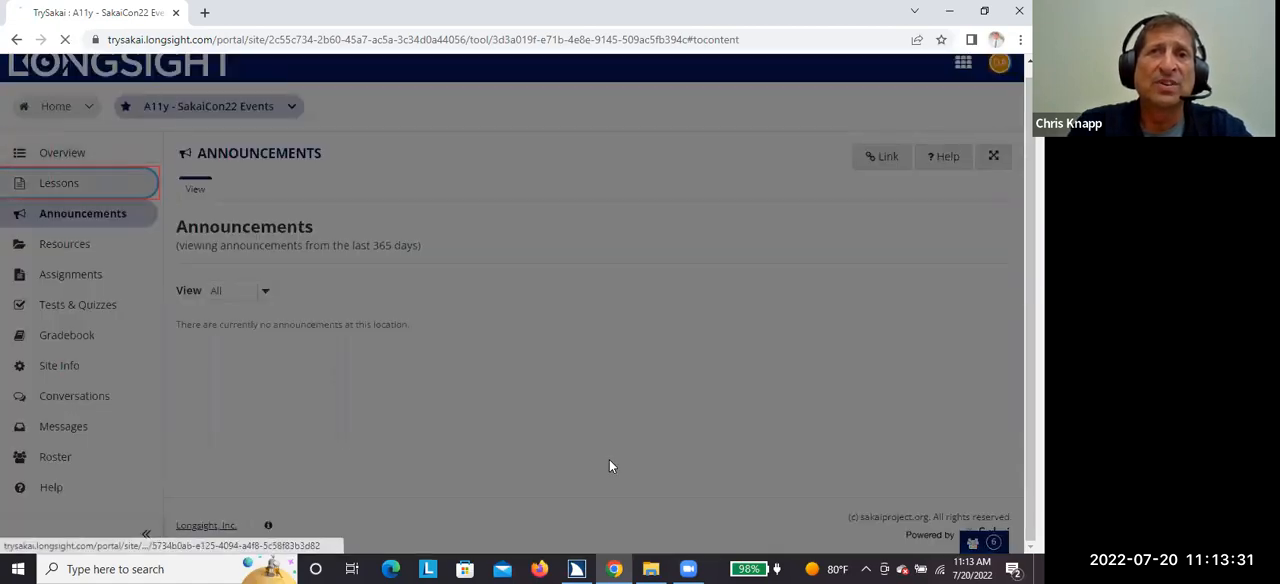
key(Return)
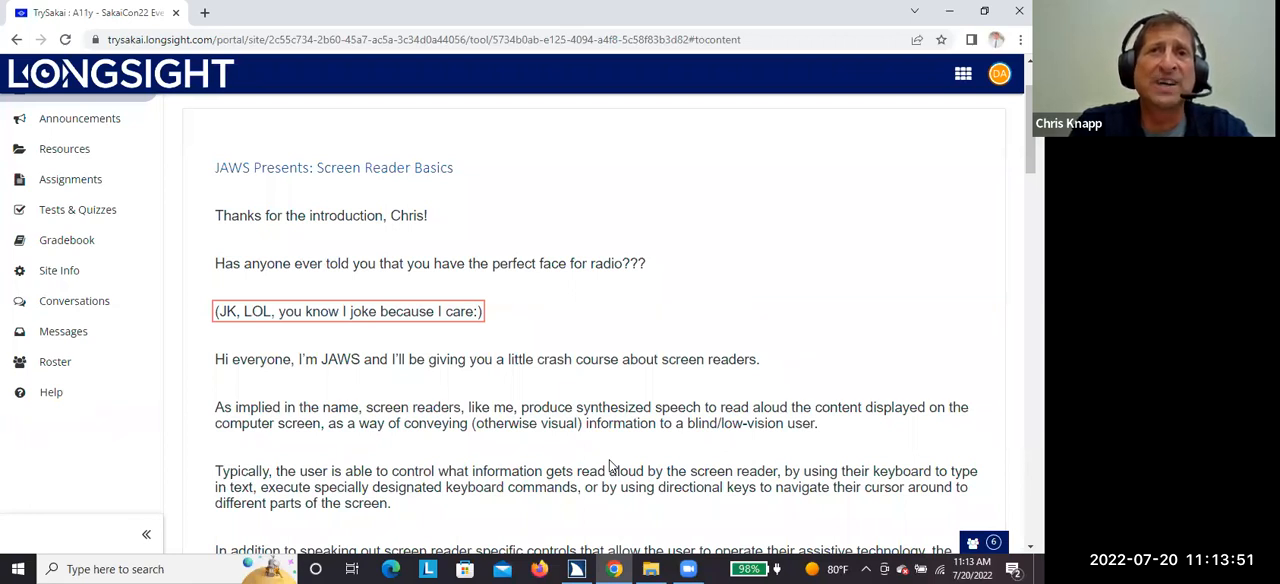
key(h)
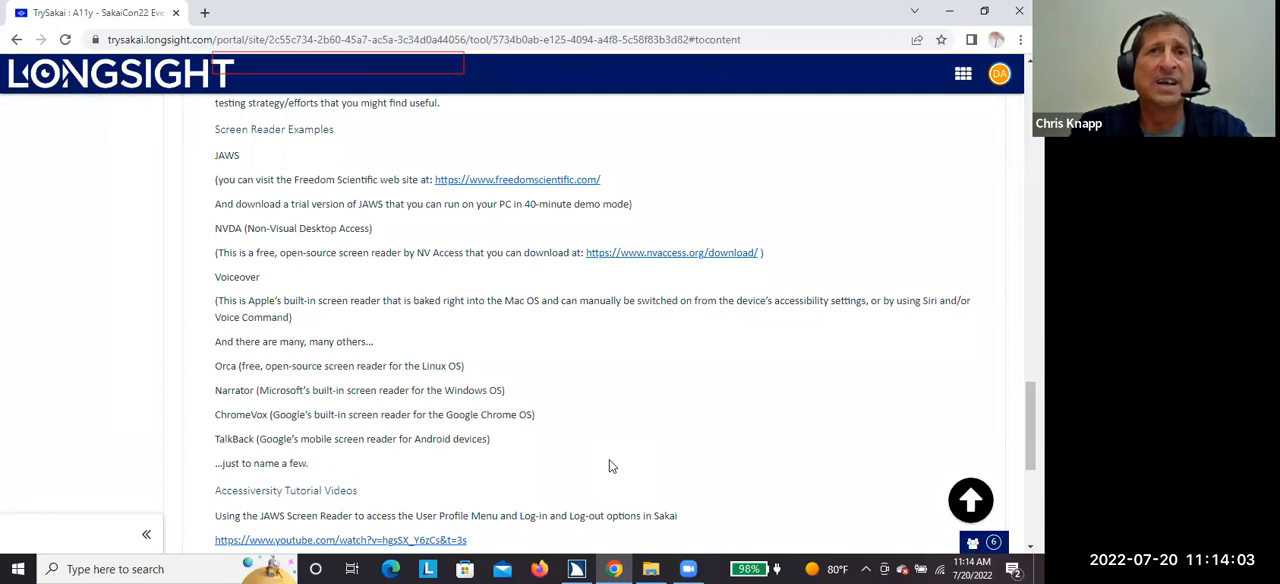
Switch windows with Alt+Tab toward the Zoom Meeting Controls
key(alt+Tab)
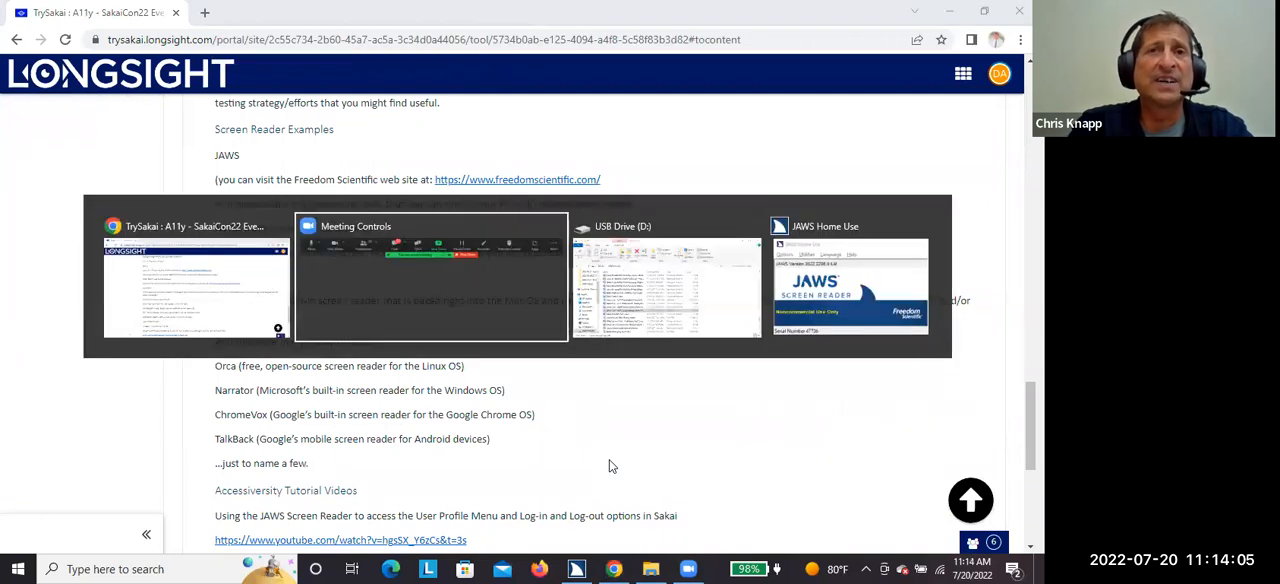